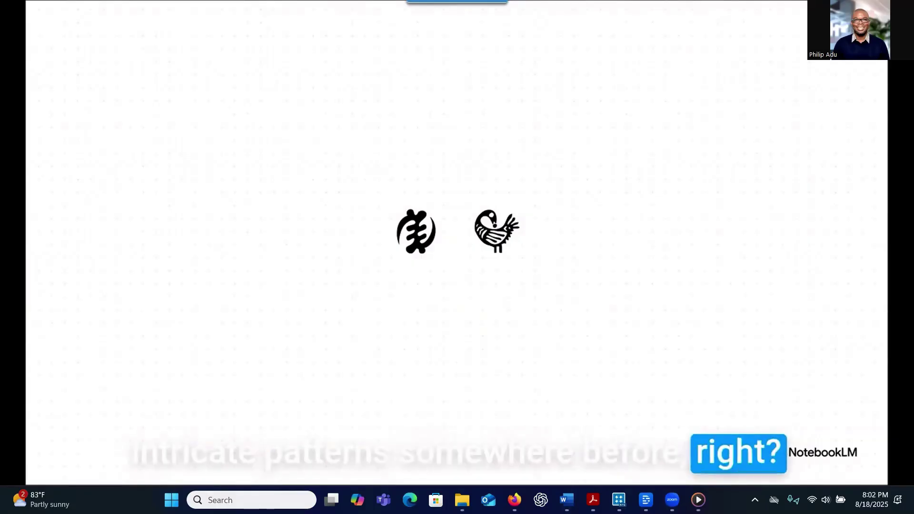
Step: Pause the Adinkra video playing in Media Player
mouse_move(735, 300)
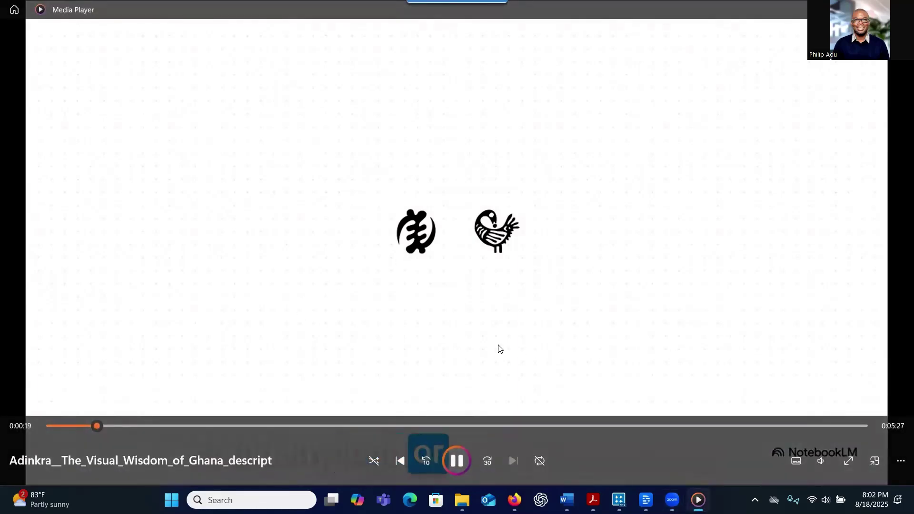
click(455, 465)
Step: Load the Philosophical_Paradigms_in_Qualitative_Research video in Media Player, paused at 0:00:07
key(alt+Tab)
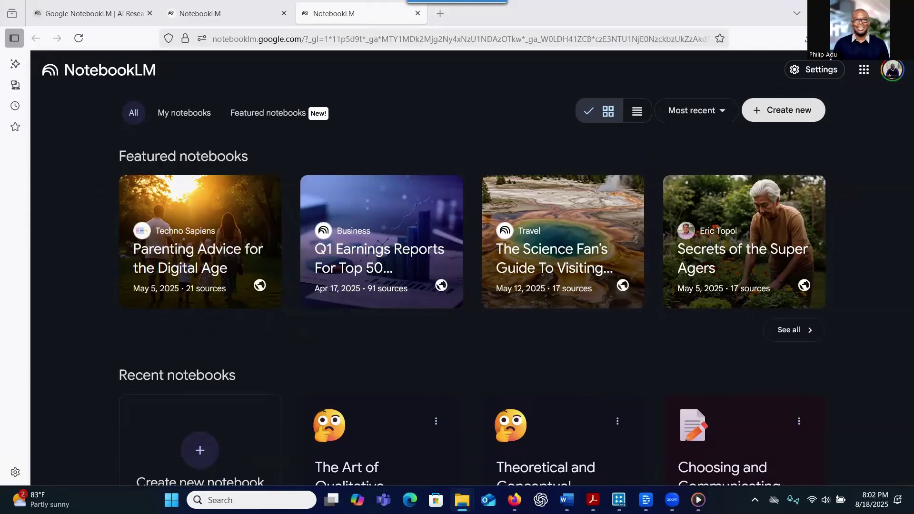
key(alt+Tab)
key(ctrl+f)
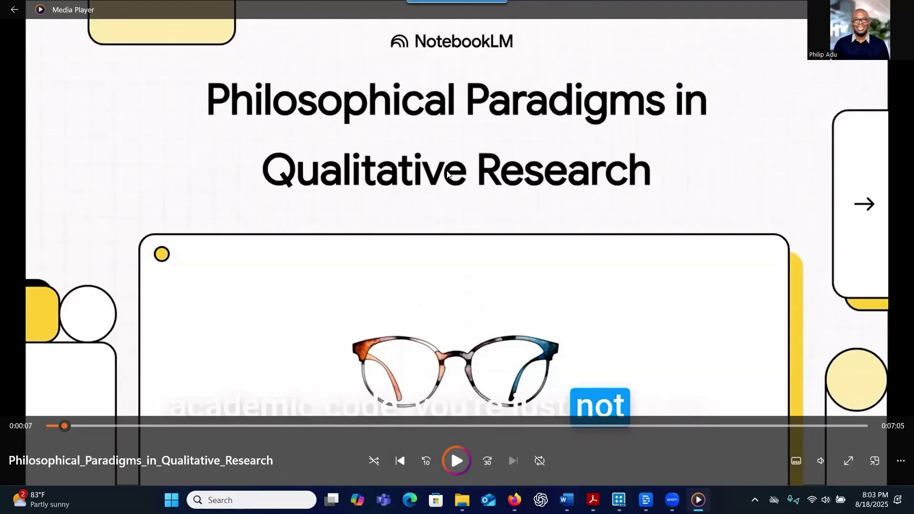
key(alt+Tab)
click(439, 14)
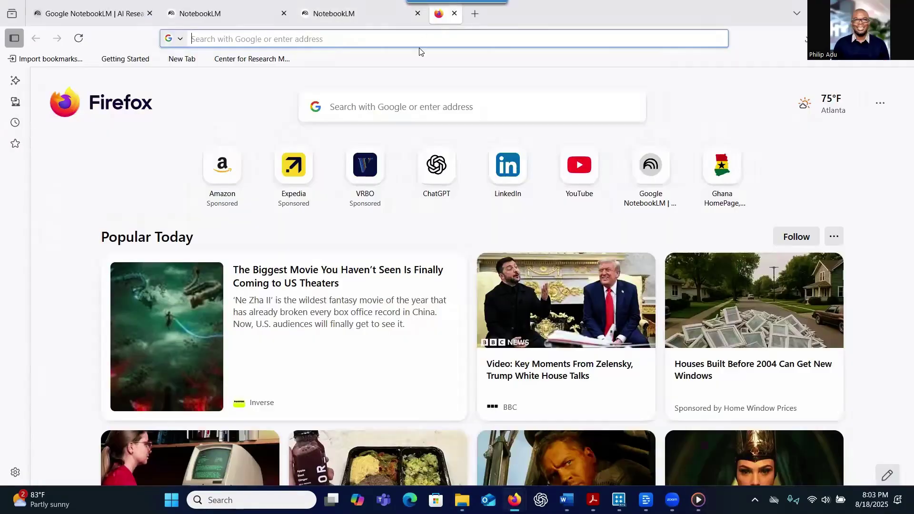
text(www.youtube.com)
key(Escape)
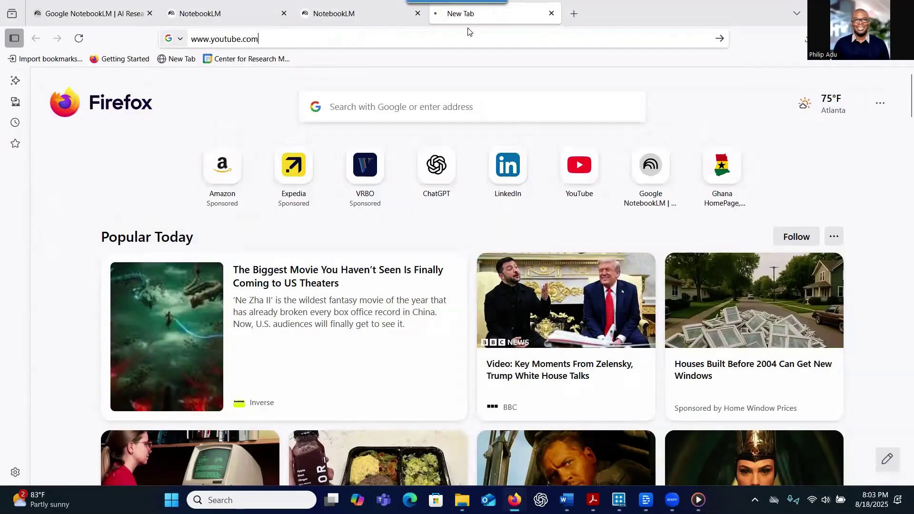
key(Return)
Step: Browse the Daily Qualitative Research Tips channel page, then minimise the browser
key(super+d)
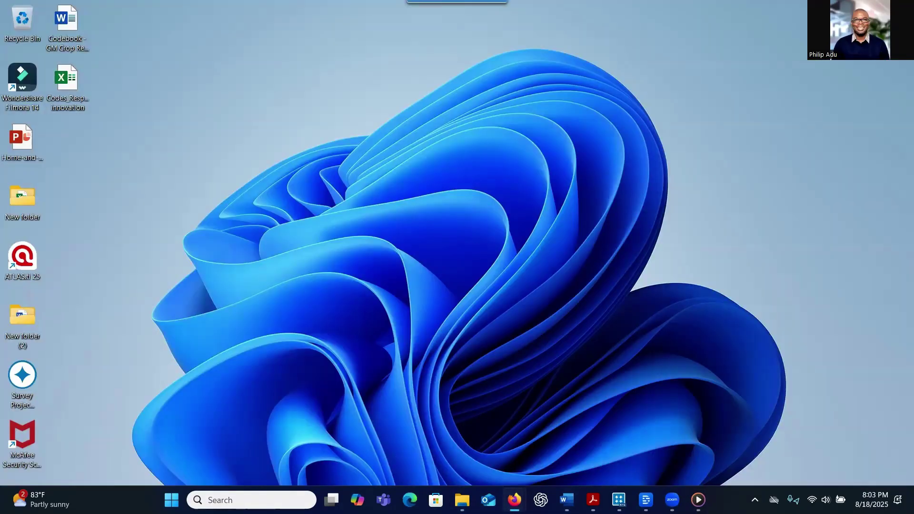
key(super+d)
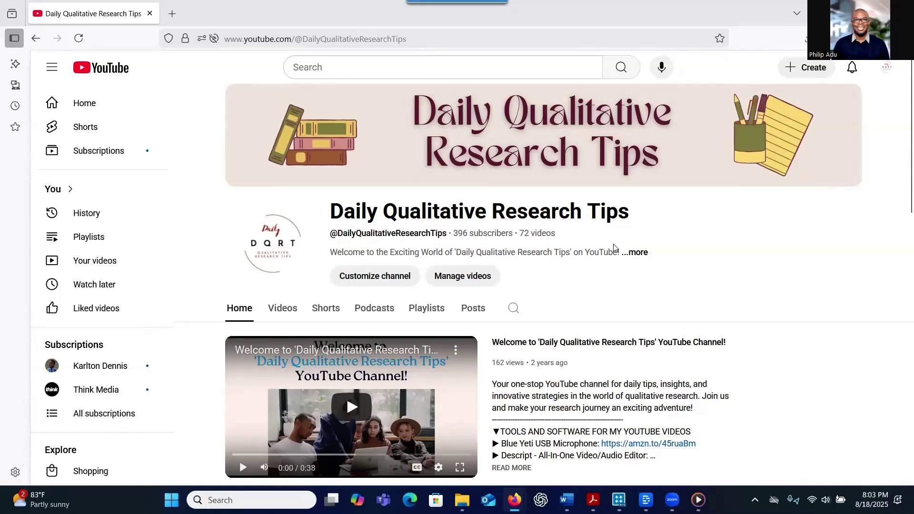
scroll(463, 309, down, 6)
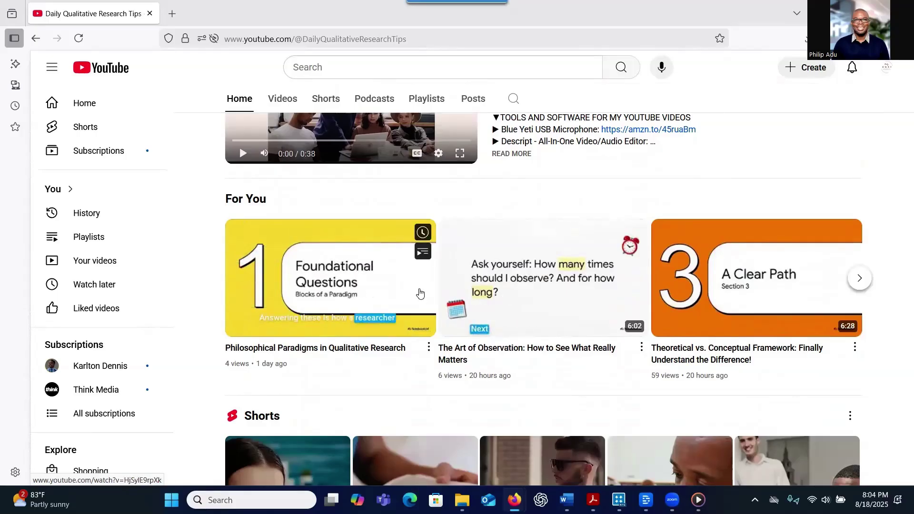
scroll(421, 296, up, 3)
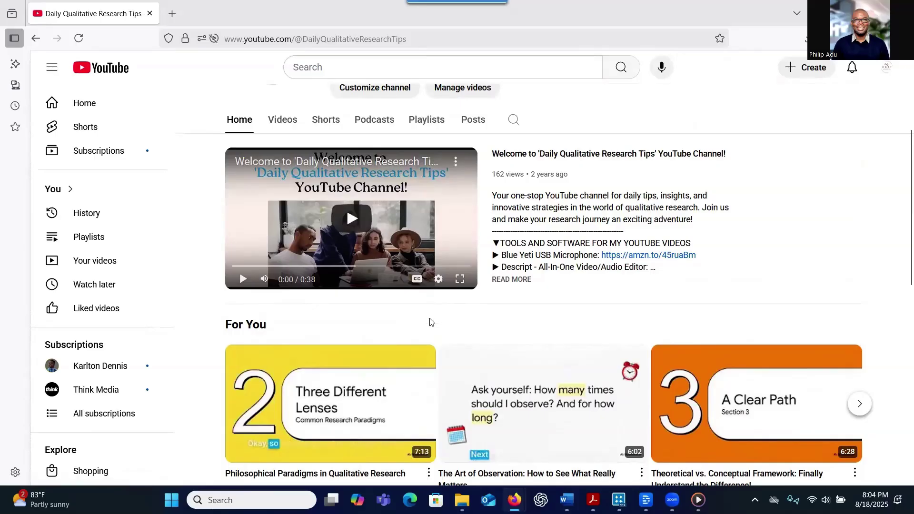
mouse_move(430, 357)
click(857, 13)
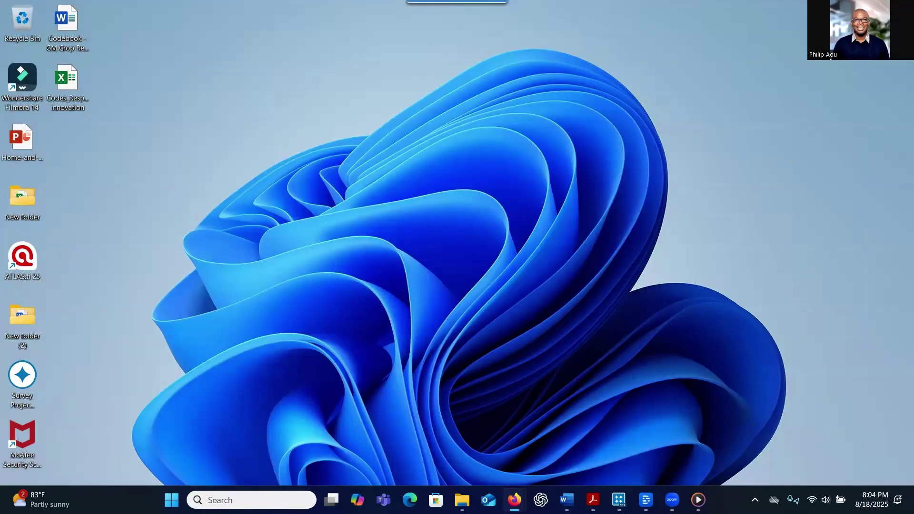
Step: Maximise the NotebookLM window and create a new untitled notebook
key(alt+Tab)
click(618, 62)
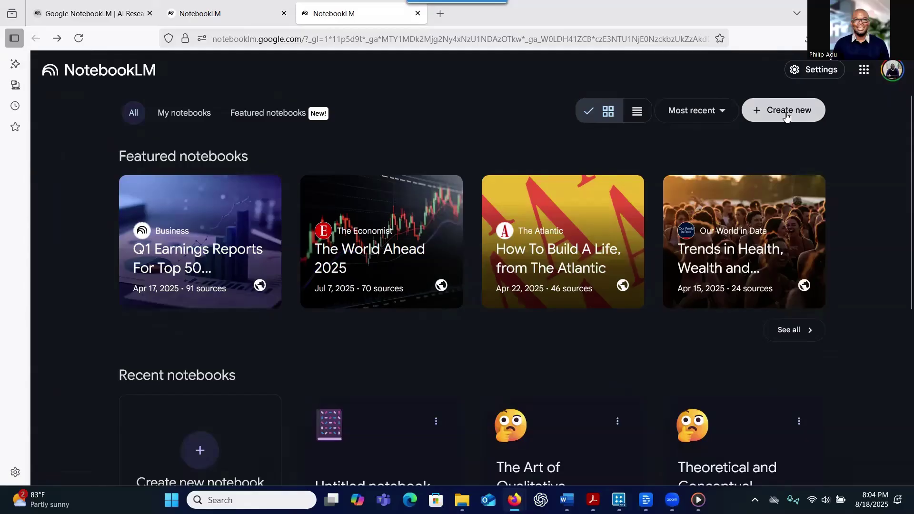
click(786, 116)
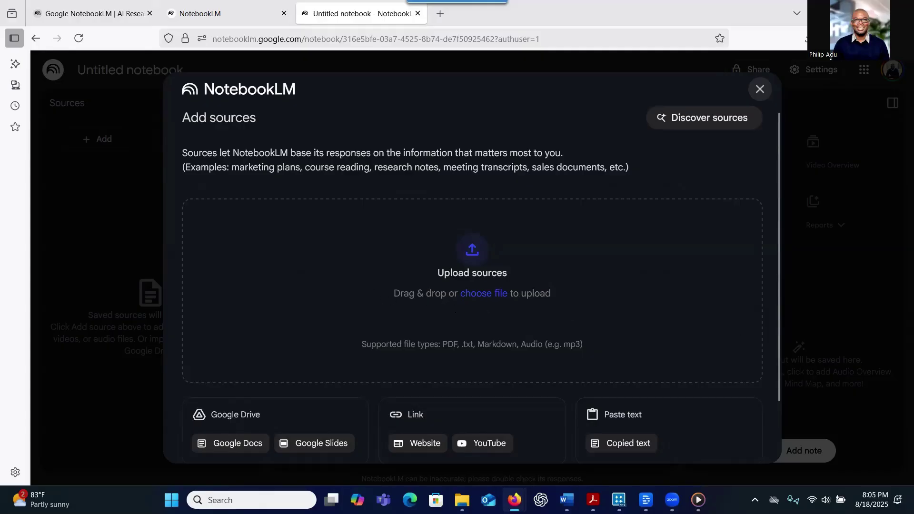
key(alt+Tab)
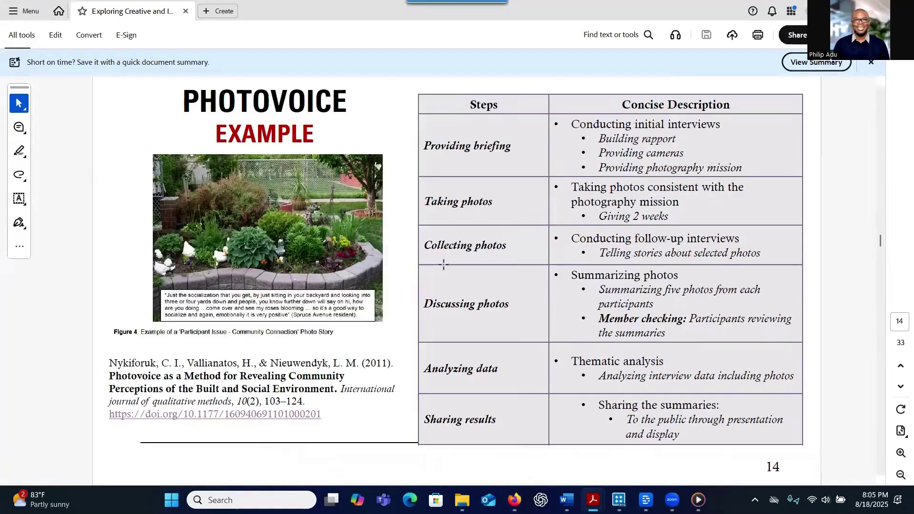
scroll(443, 260, up, 13)
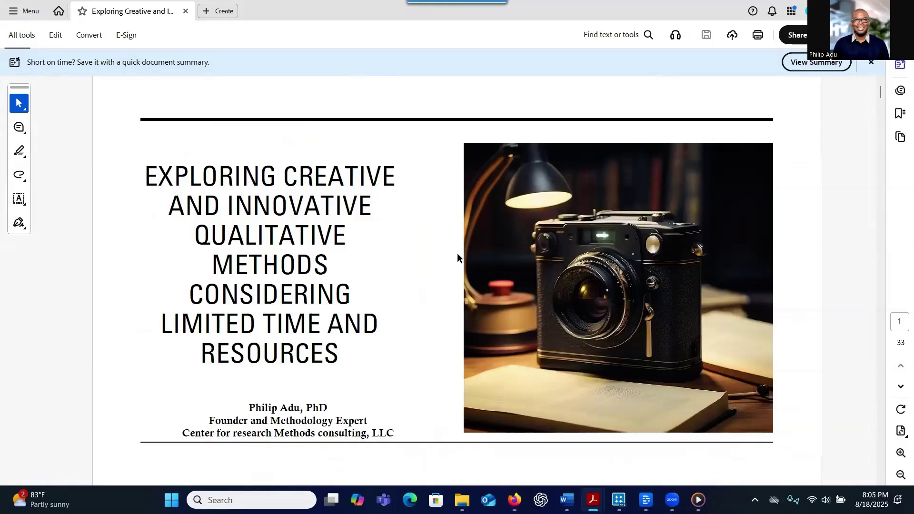
scroll(458, 252, down, 1)
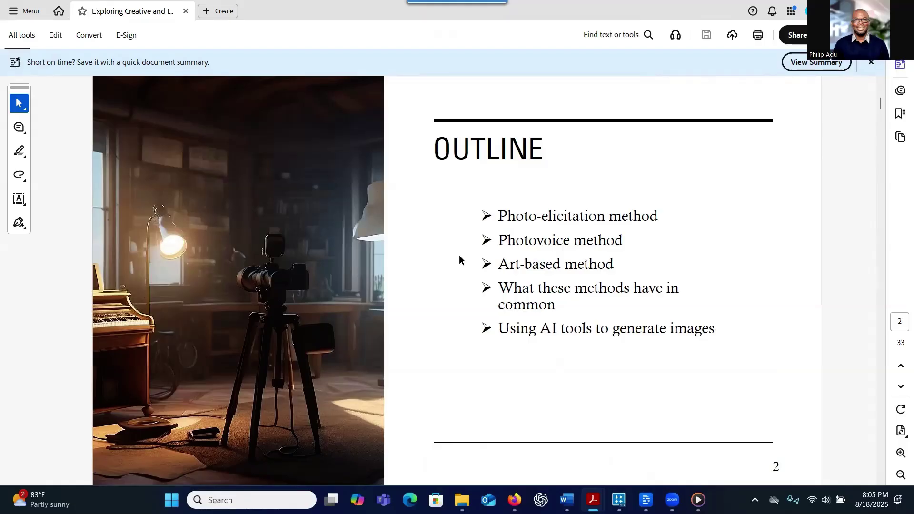
scroll(459, 255, down, 3)
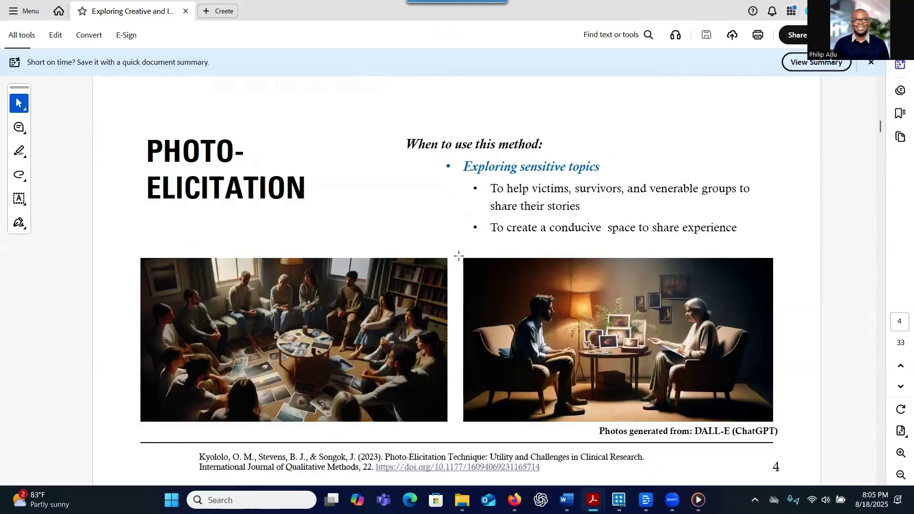
scroll(459, 257, down, 2)
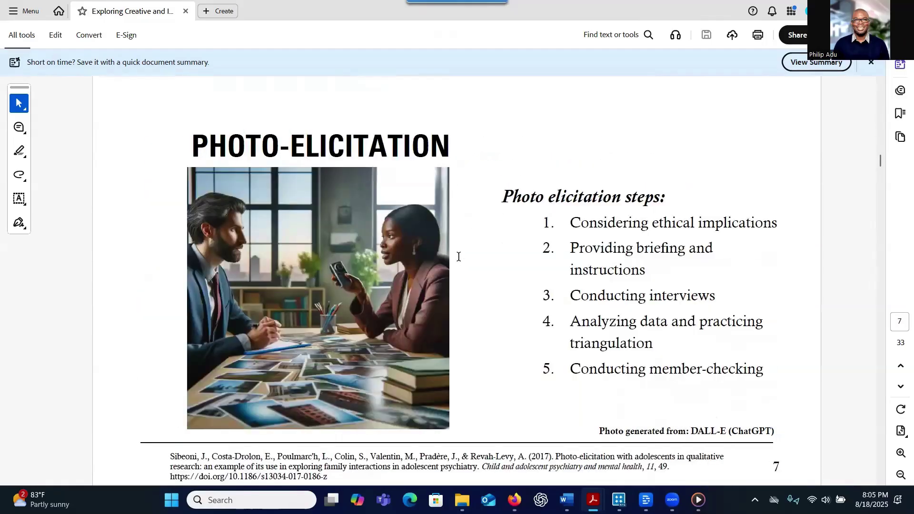
scroll(459, 257, down, 4)
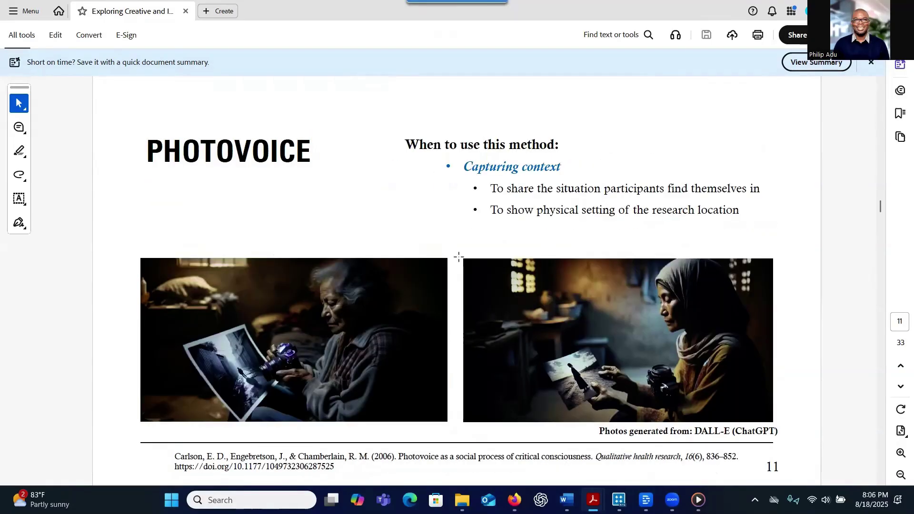
scroll(459, 257, down, 1)
scroll(459, 257, down, 3)
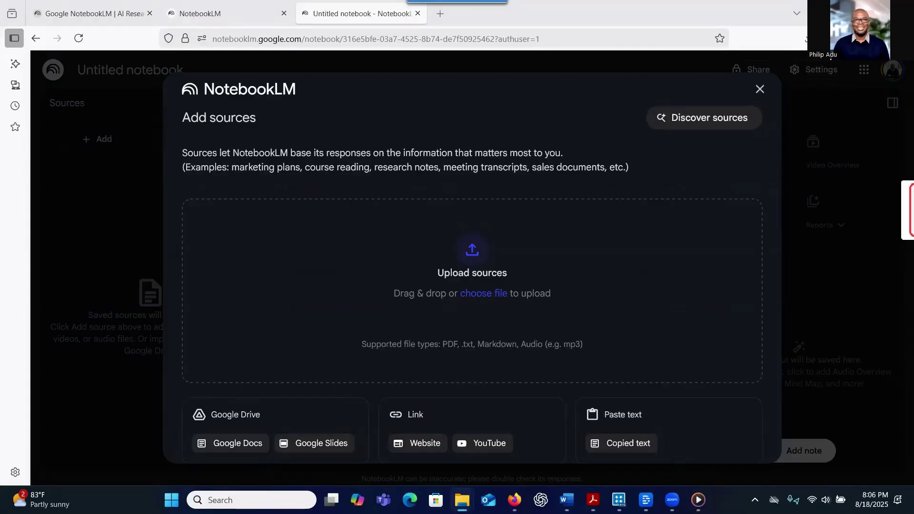
Step: Add the PDF from Acrobat as the notebook's source and generate a Video Overview
drag(913, 266, 636, 291)
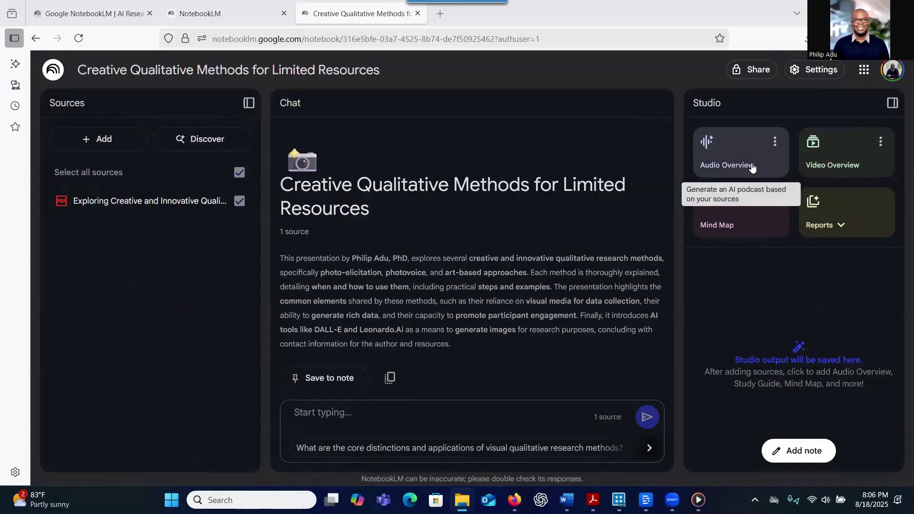
click(850, 166)
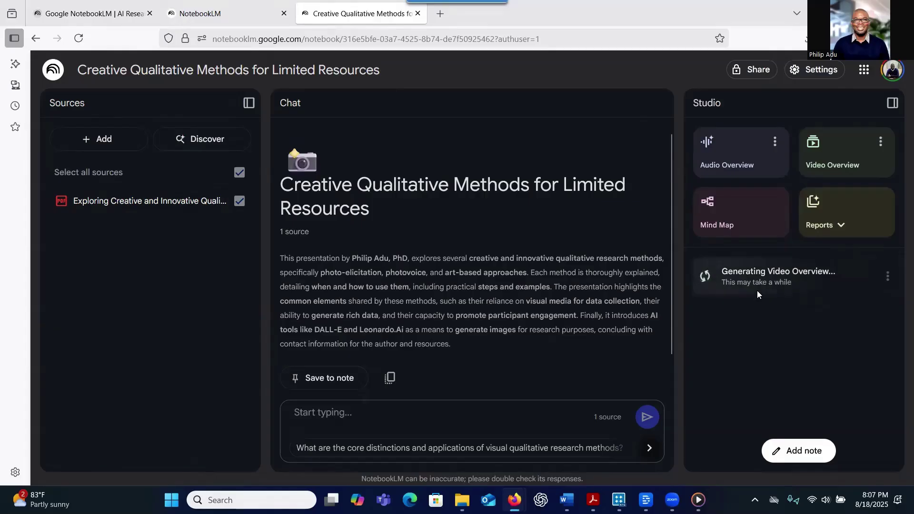
Step: Generate the Innovative Qualitative Methods & AI Imaging mind map from the Studio panel
click(719, 228)
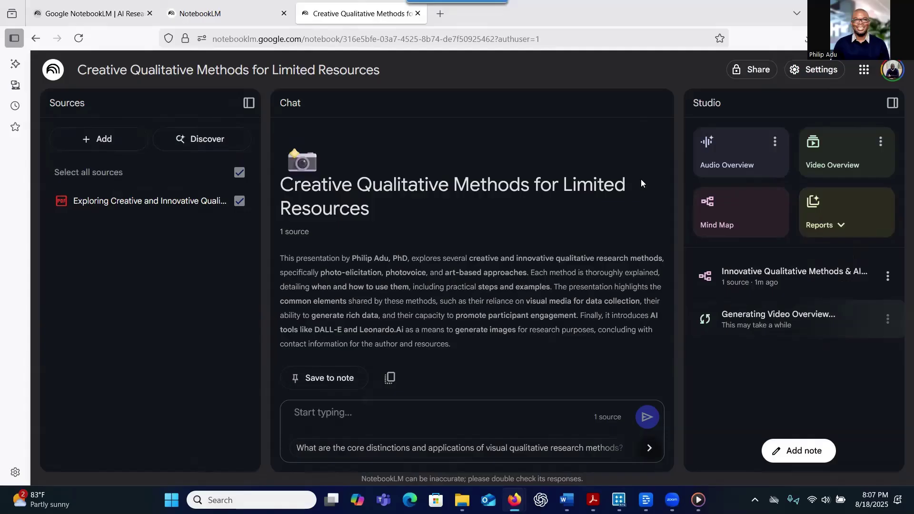
Step: Open the mind map and ask chat about Creative & Innovative Qualitative Methods and Photo-Elicitation
click(752, 285)
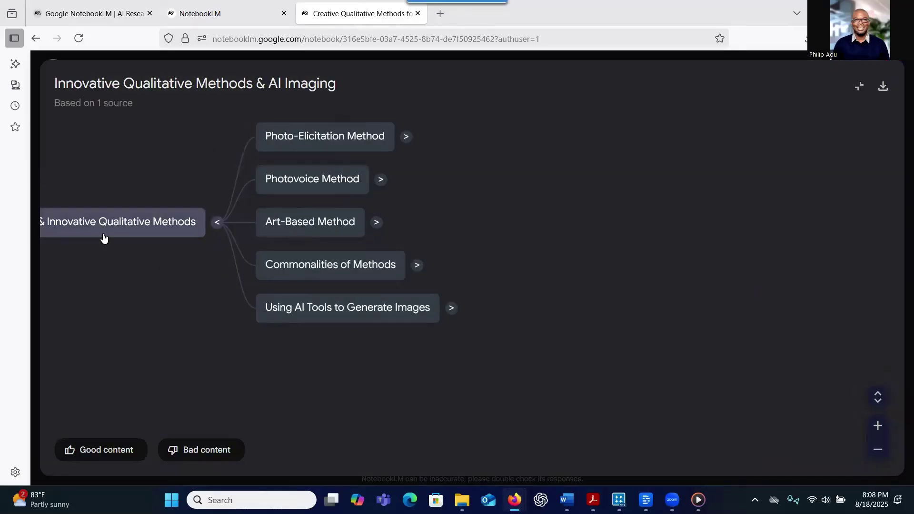
click(103, 232)
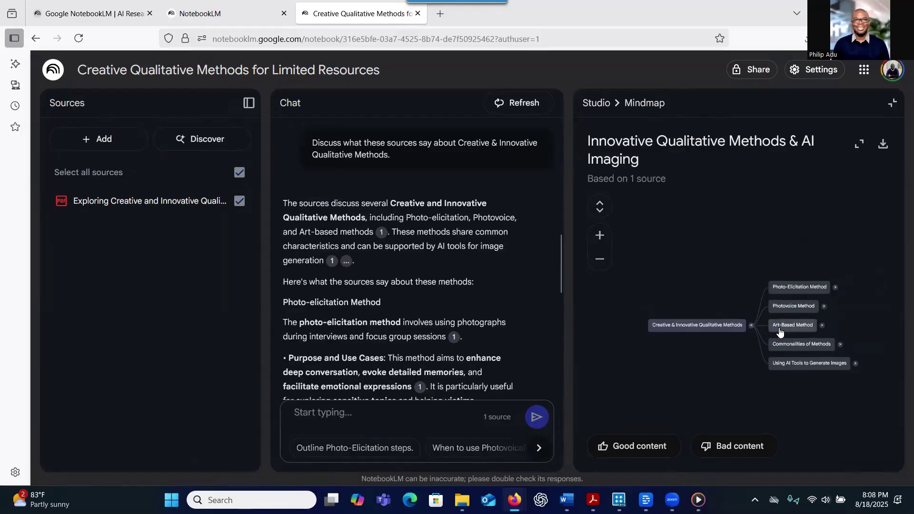
click(787, 288)
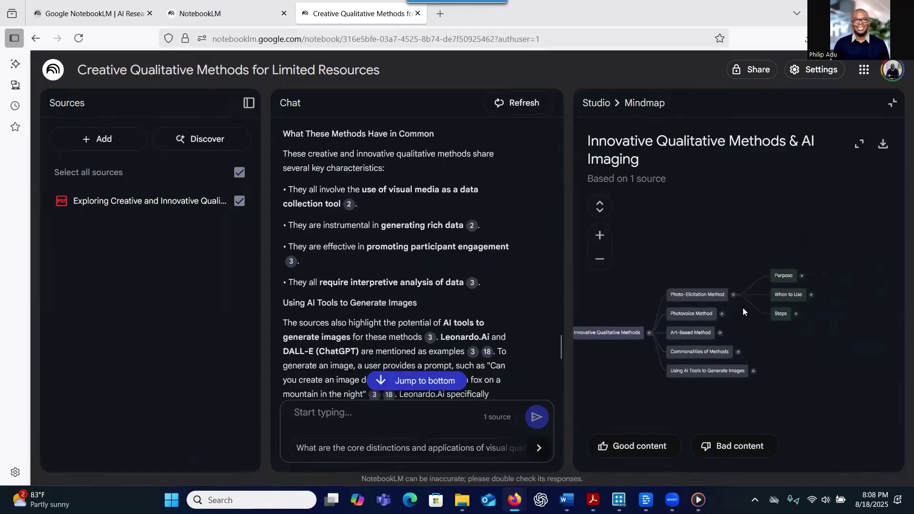
click(685, 300)
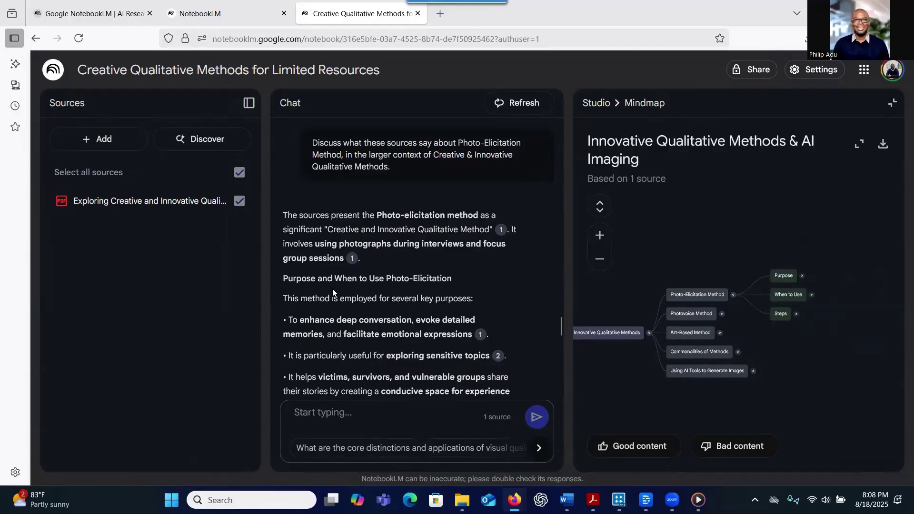
Step: Ask chat about the Art-Based Method, read its five steps, and close the mind map
click(670, 335)
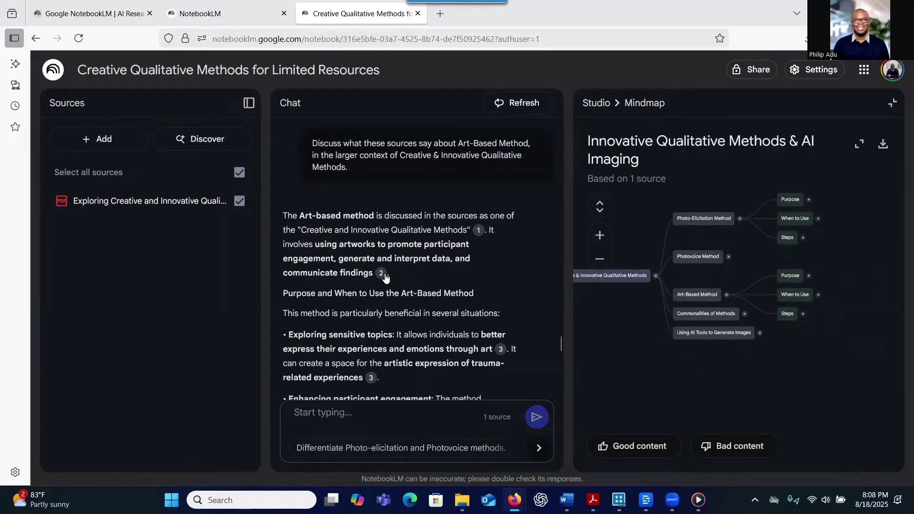
mouse_move(385, 277)
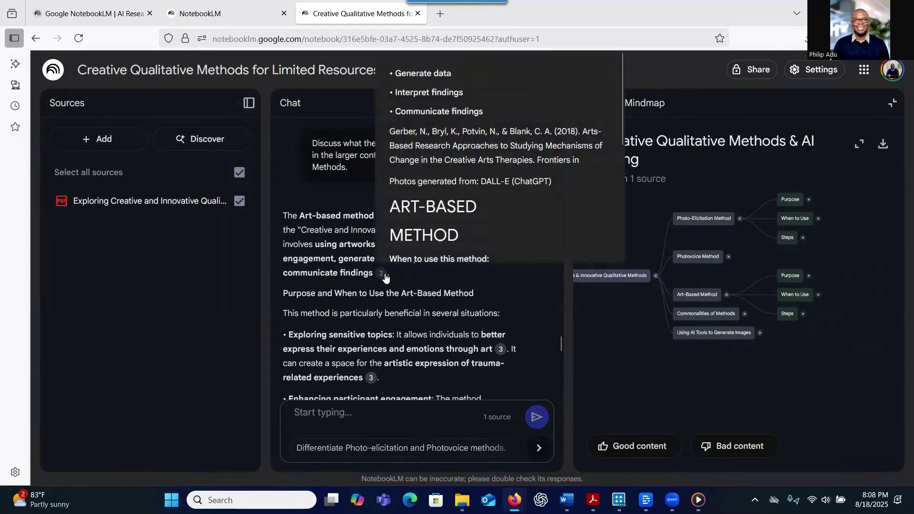
scroll(398, 334, down, 8)
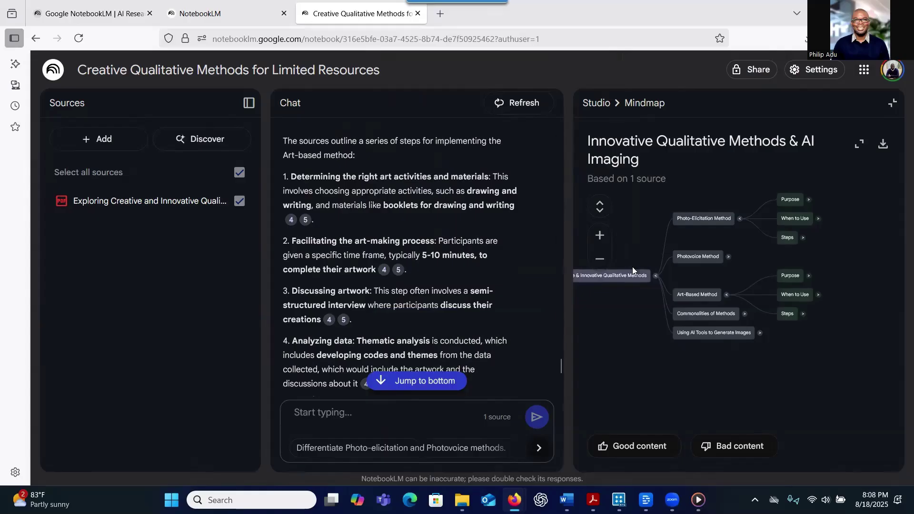
click(889, 108)
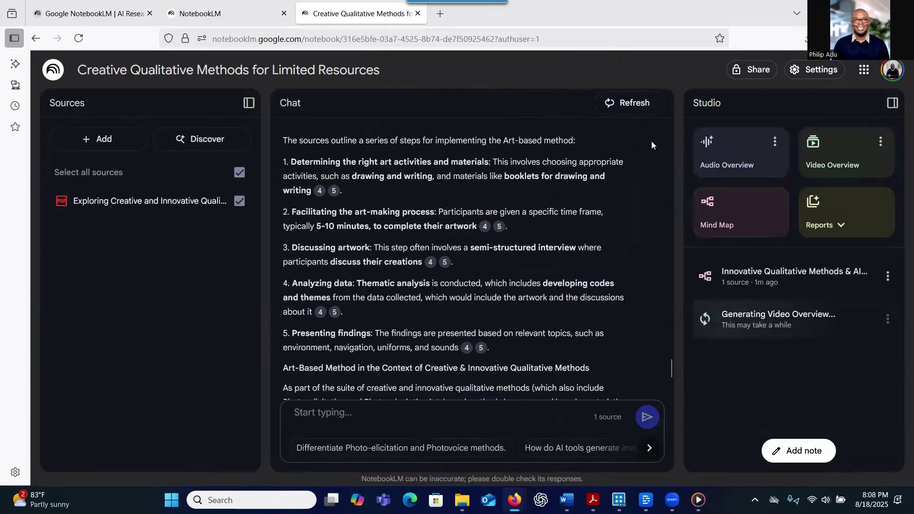
Step: Ask chat how to use photo-elicitation for data collection in a phenomenological study
click(814, 224)
click(759, 325)
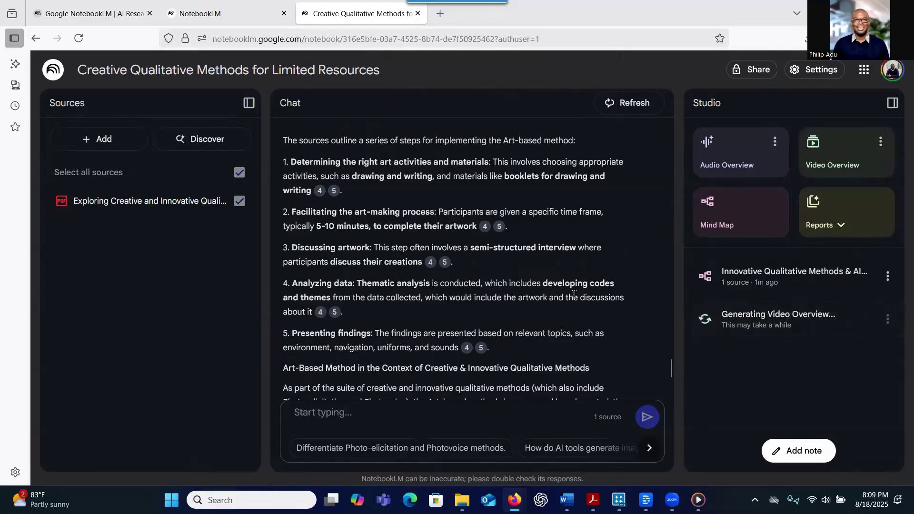
click(447, 416)
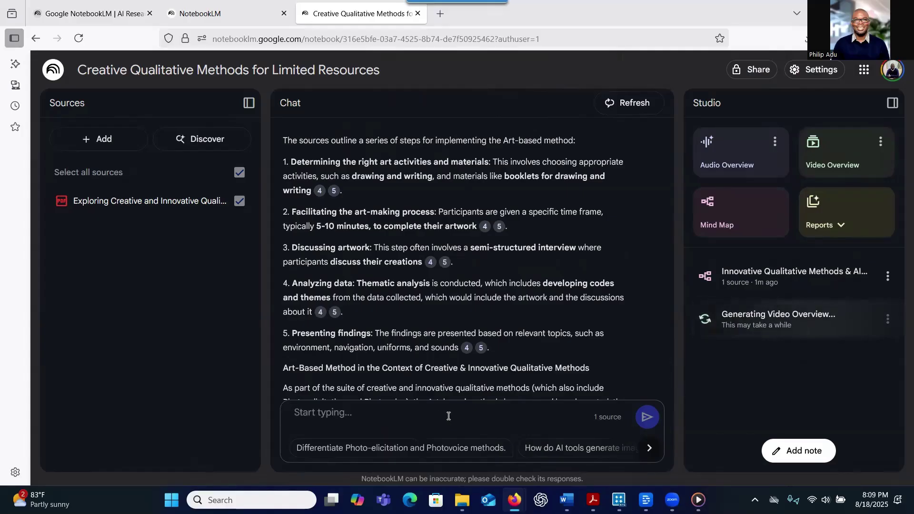
text(I'm doing a phenomenol)
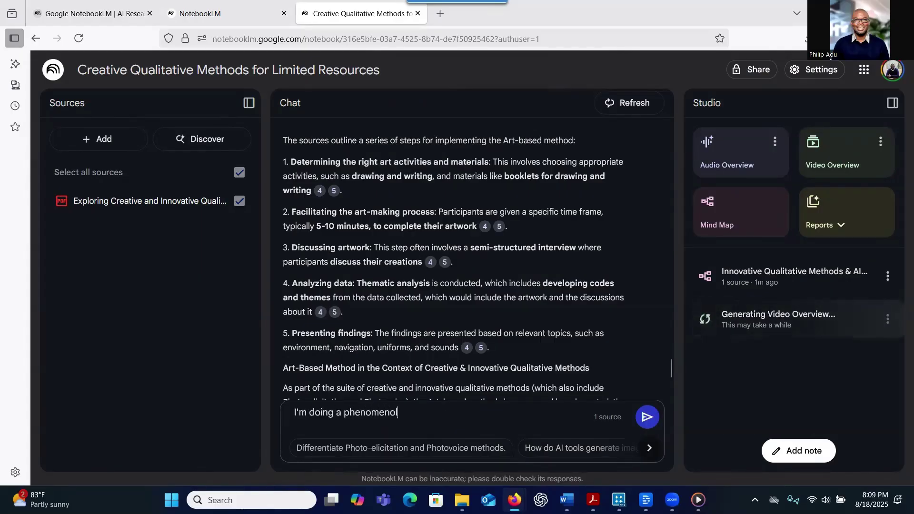
text(ogical s)
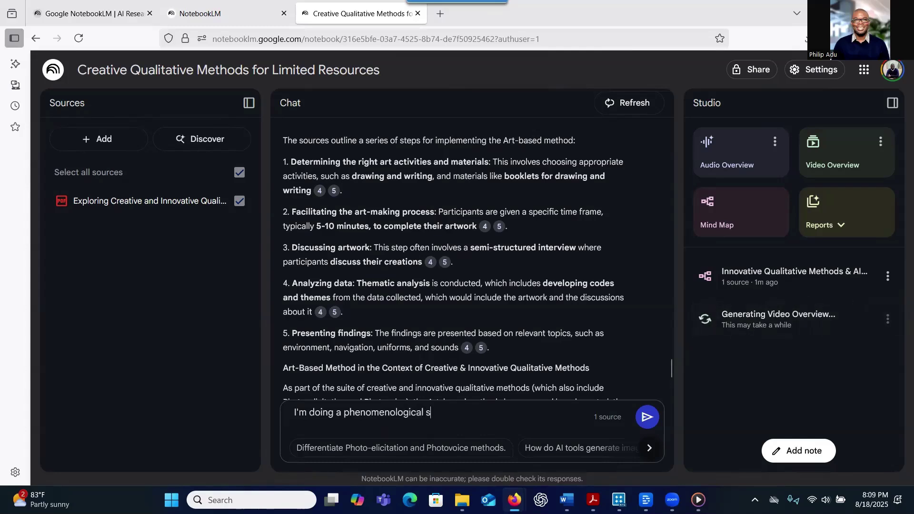
text(tudy. How can I use p)
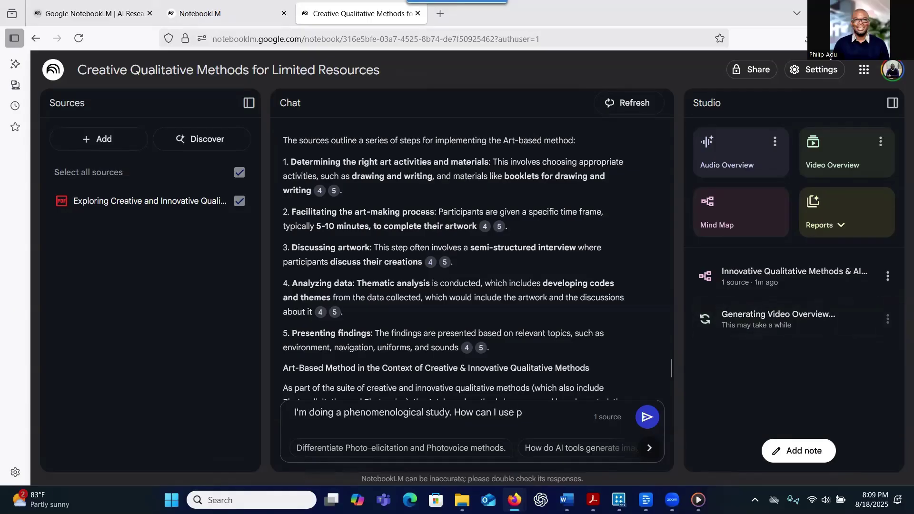
text(hoto-e)
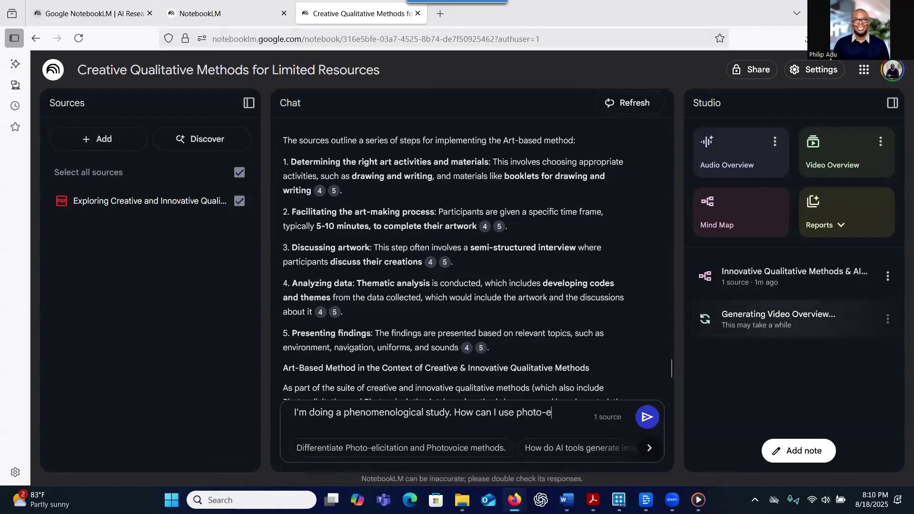
text(licita)
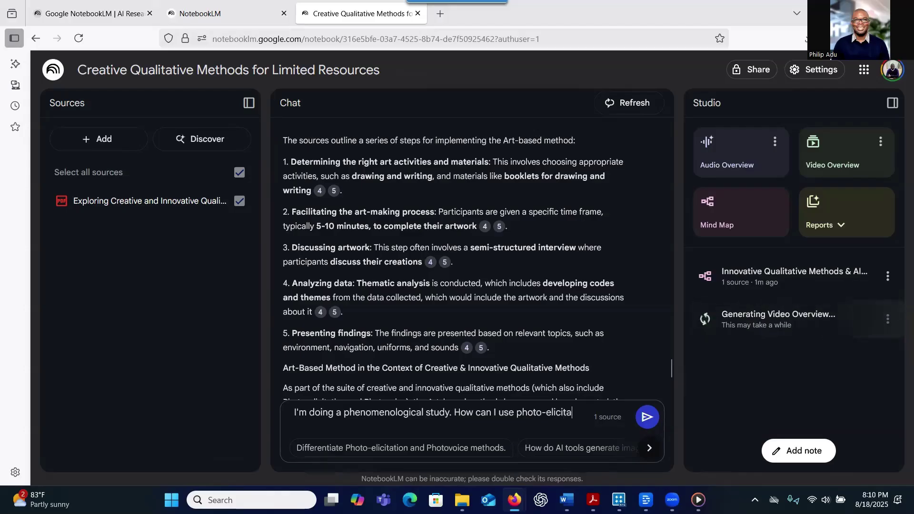
text(tion strategy when collecting )
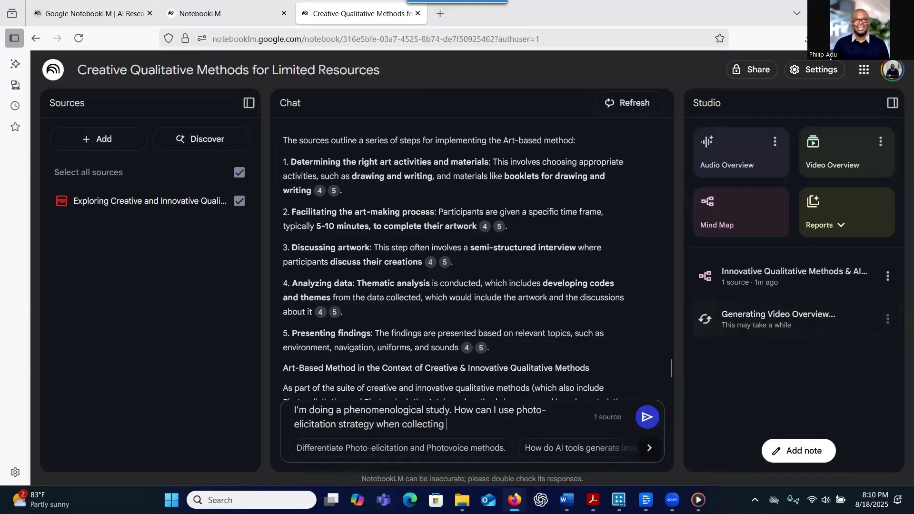
text(my data from participants?)
key(Return)
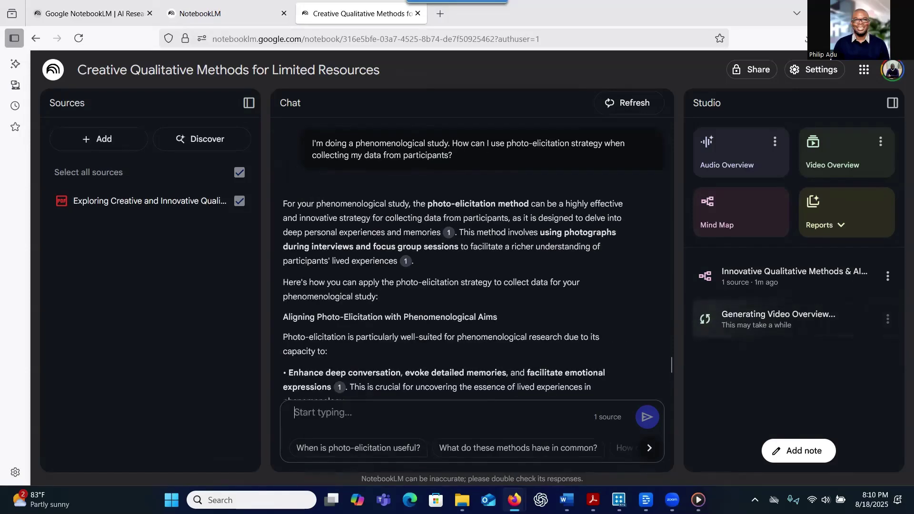
Step: Read through the photo-elicitation answer and view one of its cited source passages
scroll(400, 190, down, 1)
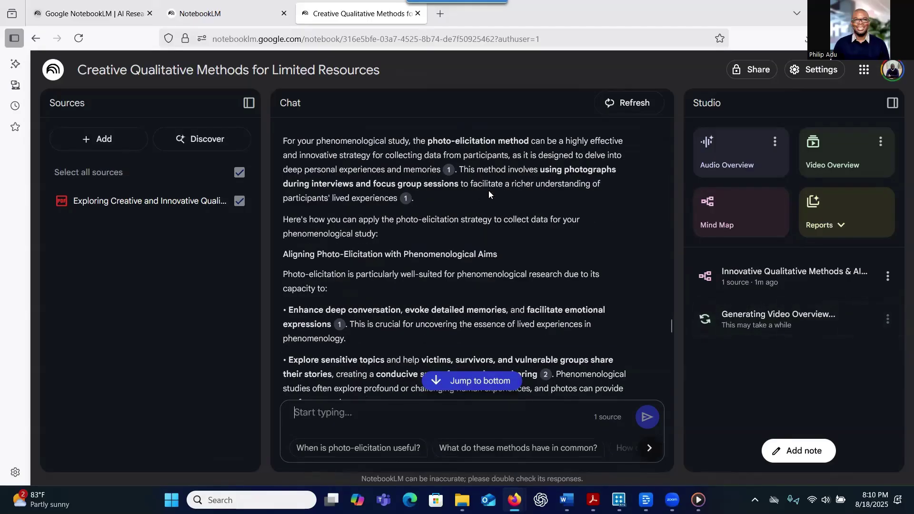
scroll(431, 210, down, 2)
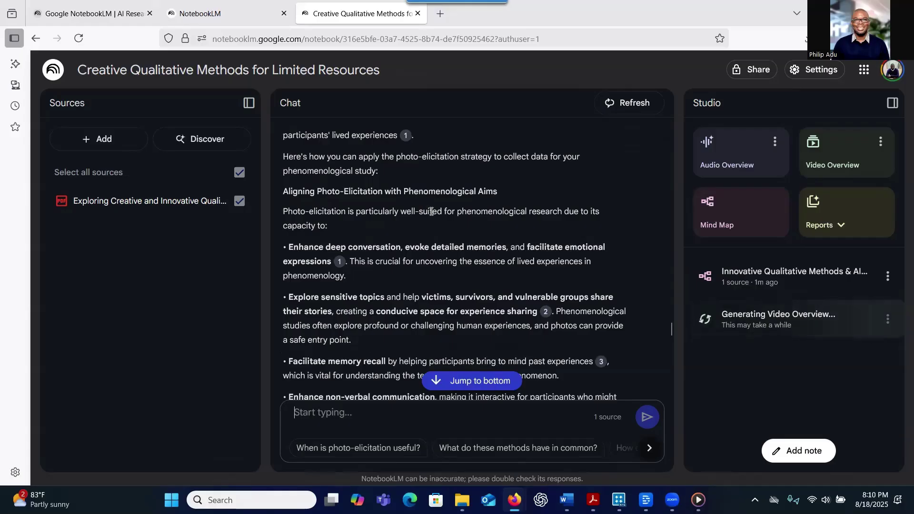
scroll(395, 243, down, 2)
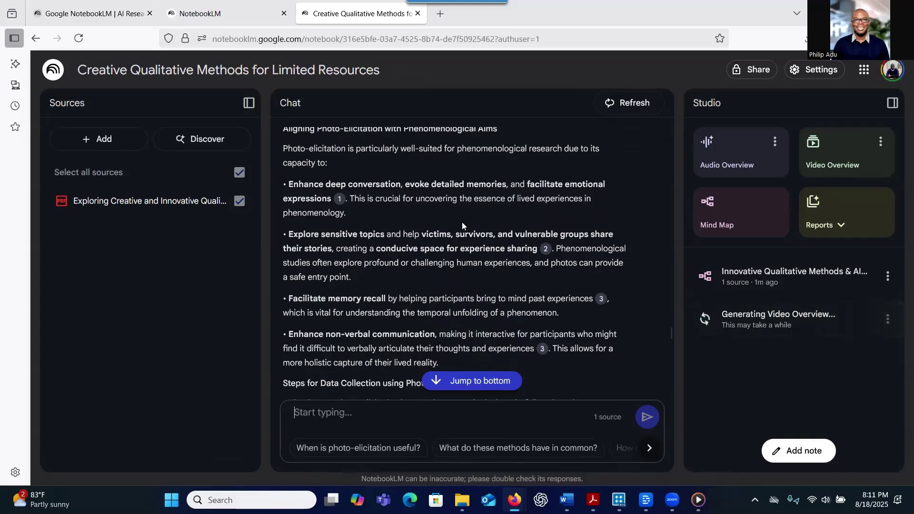
scroll(481, 281, down, 1)
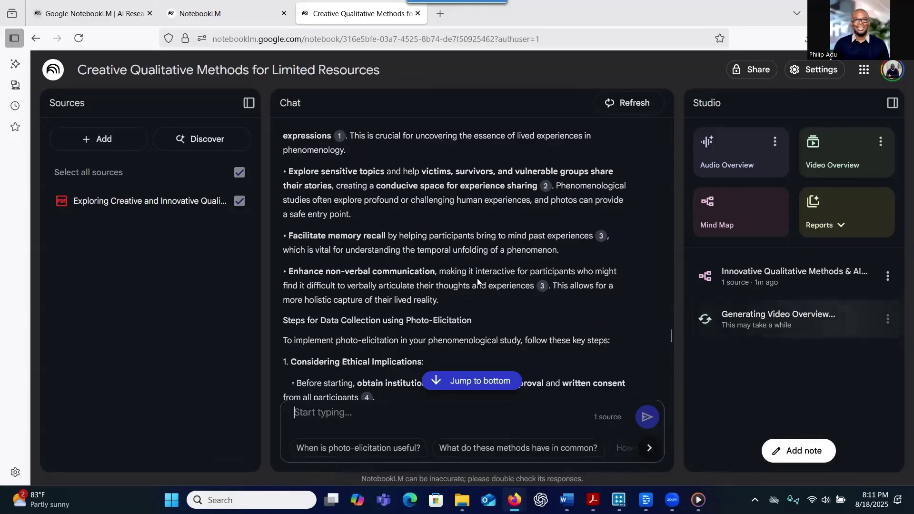
scroll(478, 281, down, 1)
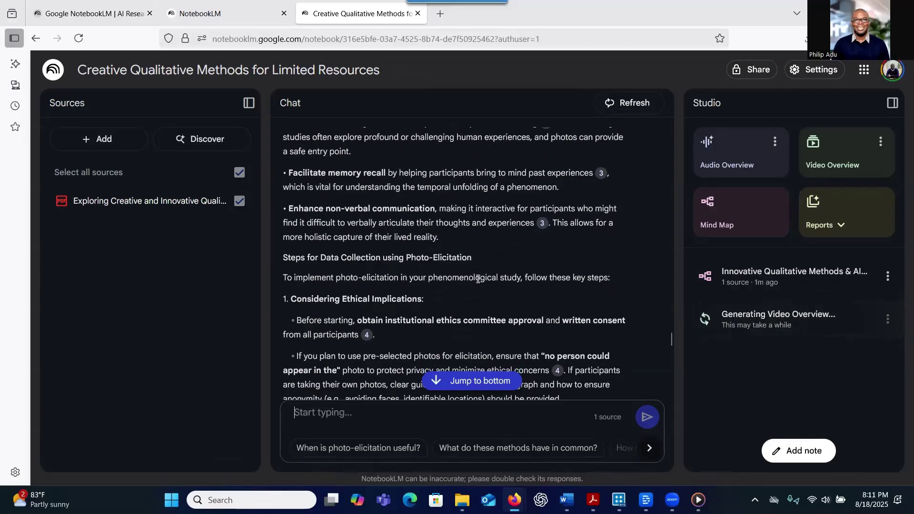
scroll(478, 279, down, 1)
scroll(477, 279, down, 1)
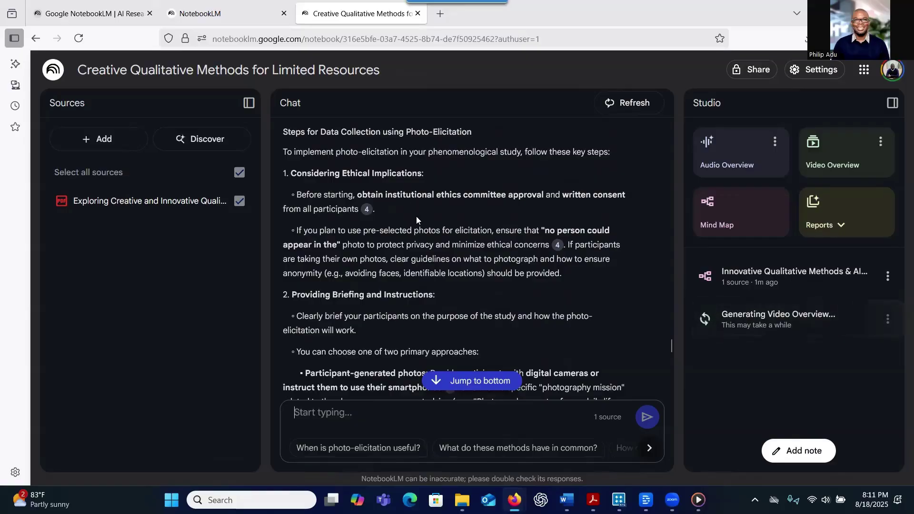
scroll(412, 242, down, 2)
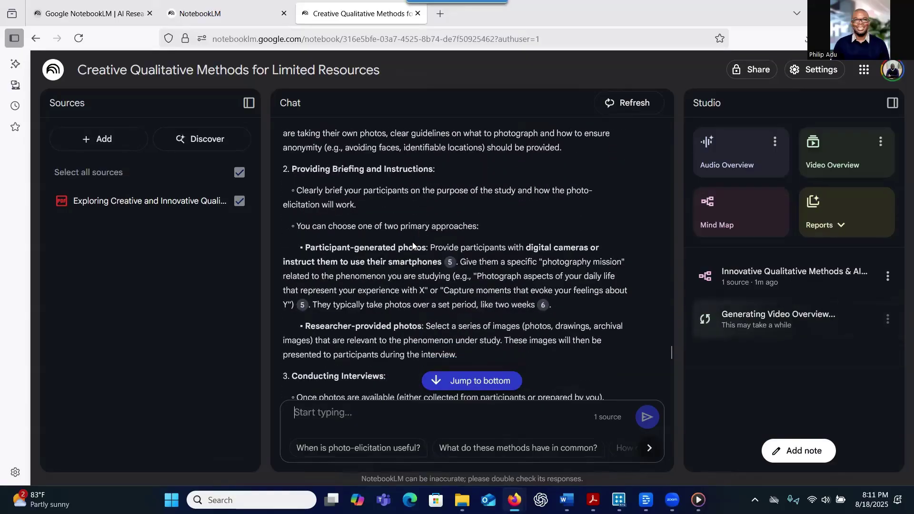
scroll(412, 241, down, 2)
scroll(412, 241, down, 1)
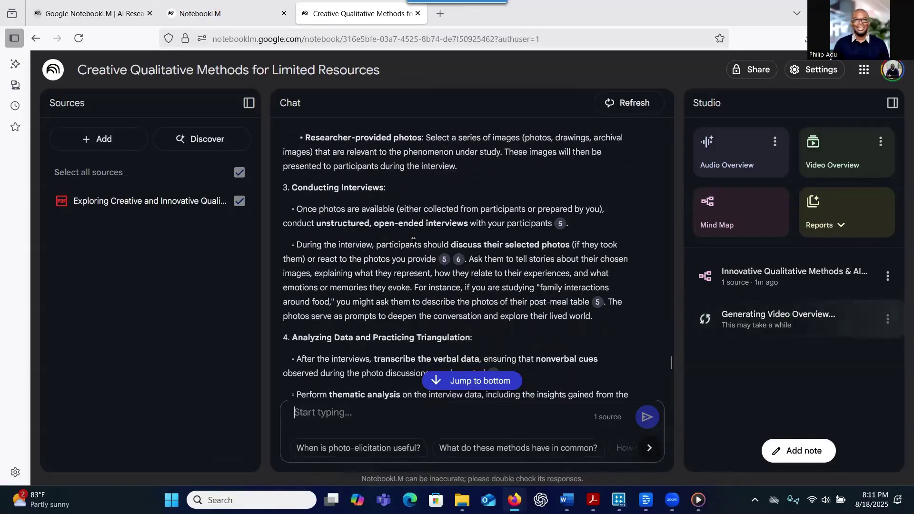
scroll(413, 242, down, 1)
scroll(413, 242, down, 1)
scroll(413, 242, down, 2)
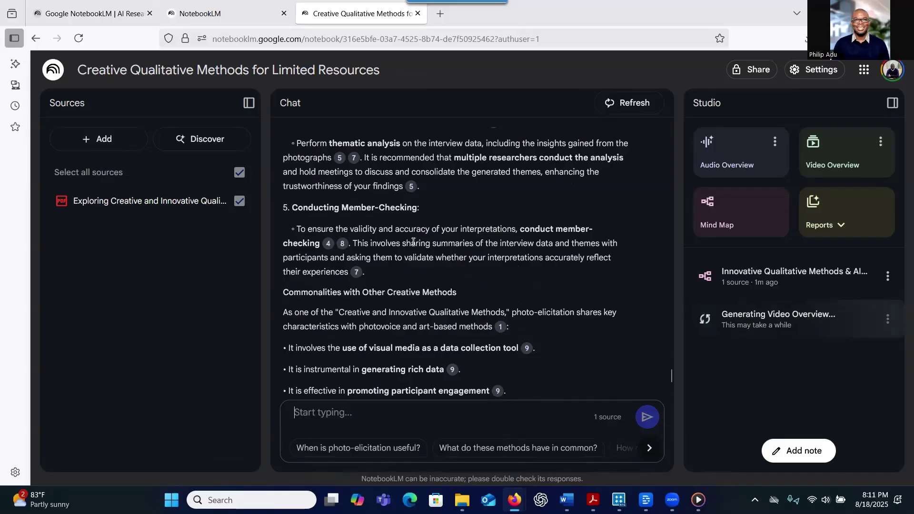
scroll(413, 242, down, 1)
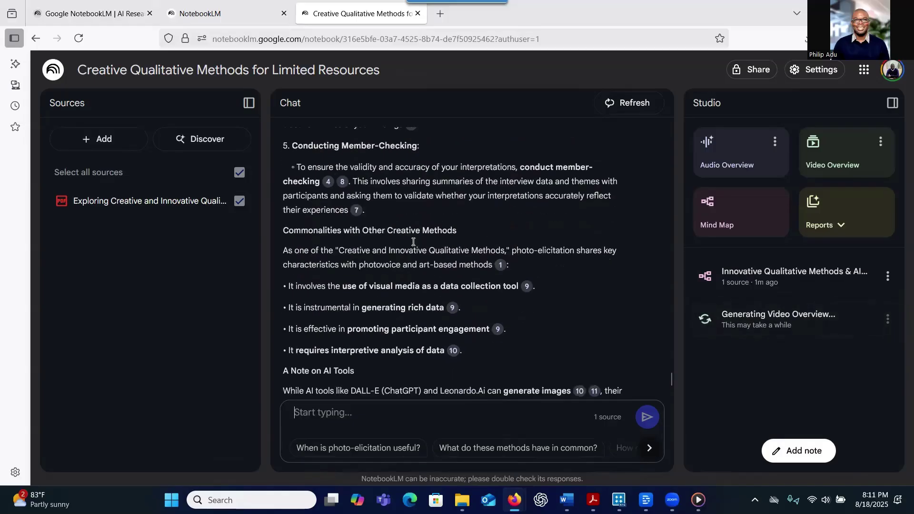
click(412, 241)
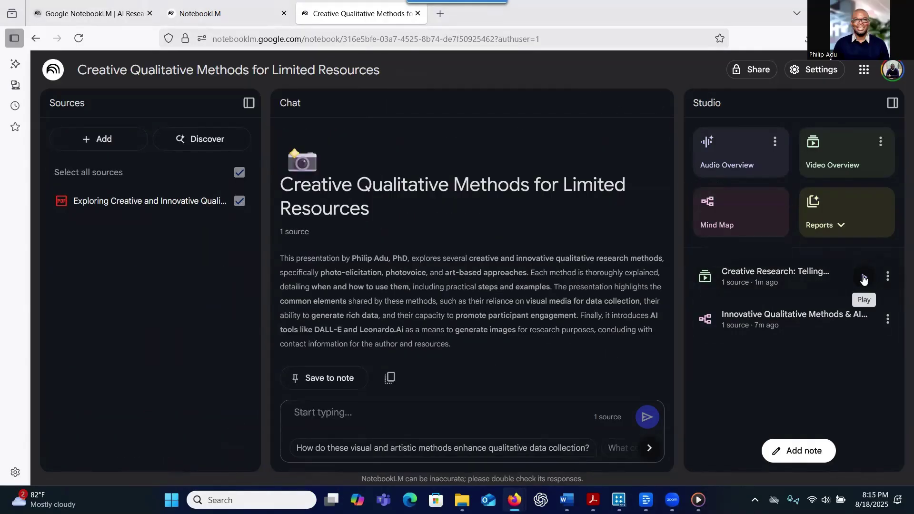
Step: Play the Creative Research video overview full screen, then download it as Creative_Research__Telling_Stories_Beyond_Words.mp4
click(863, 276)
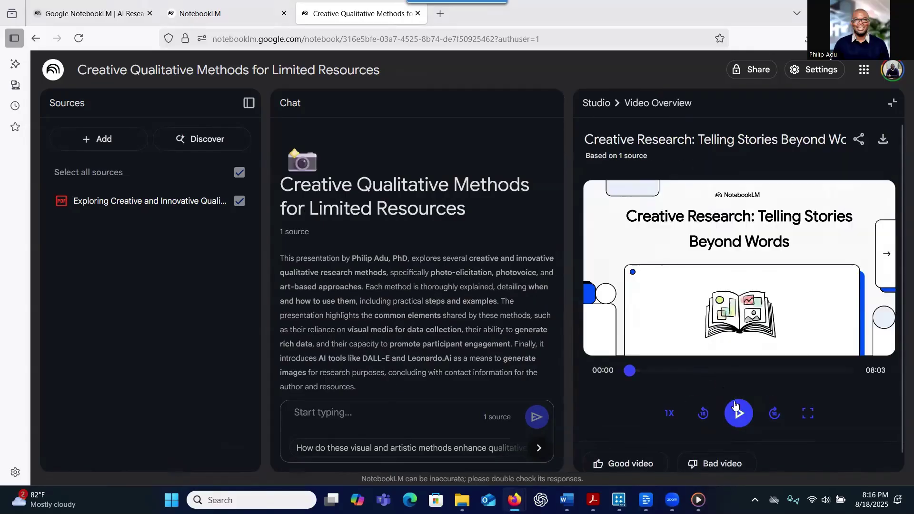
click(738, 415)
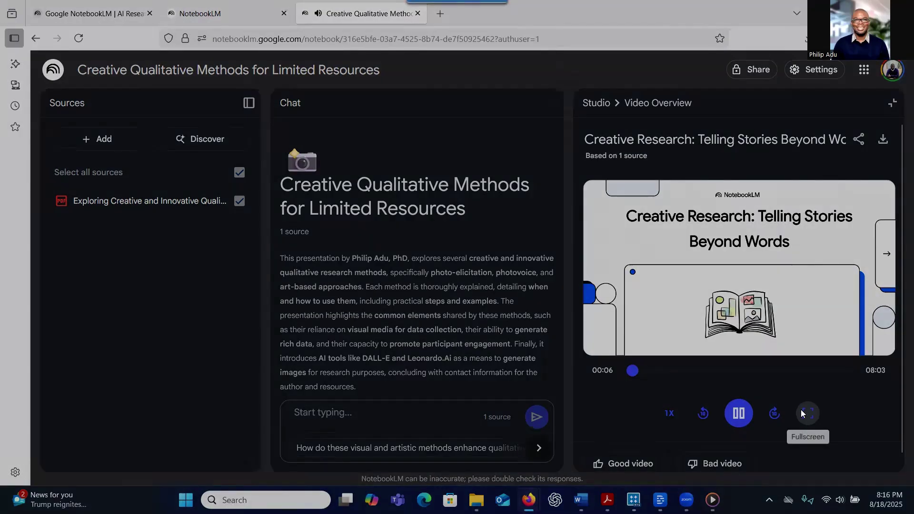
click(804, 414)
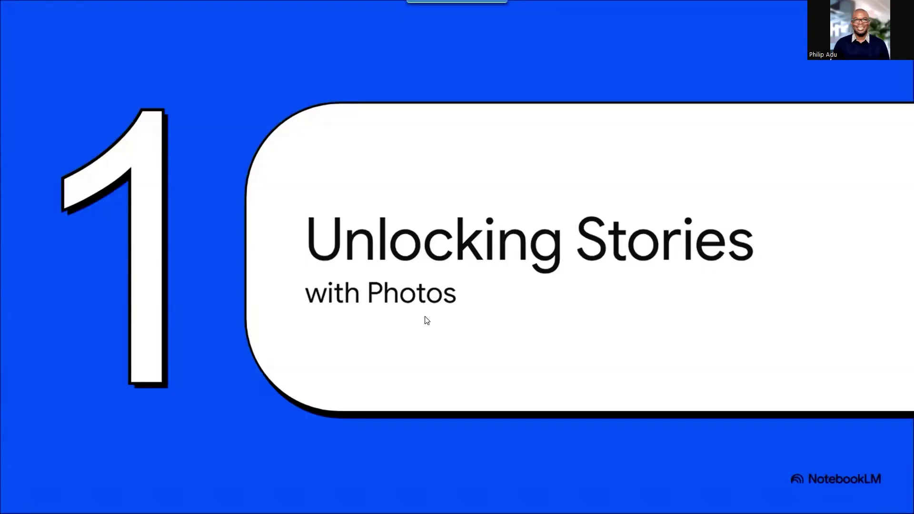
key(Escape)
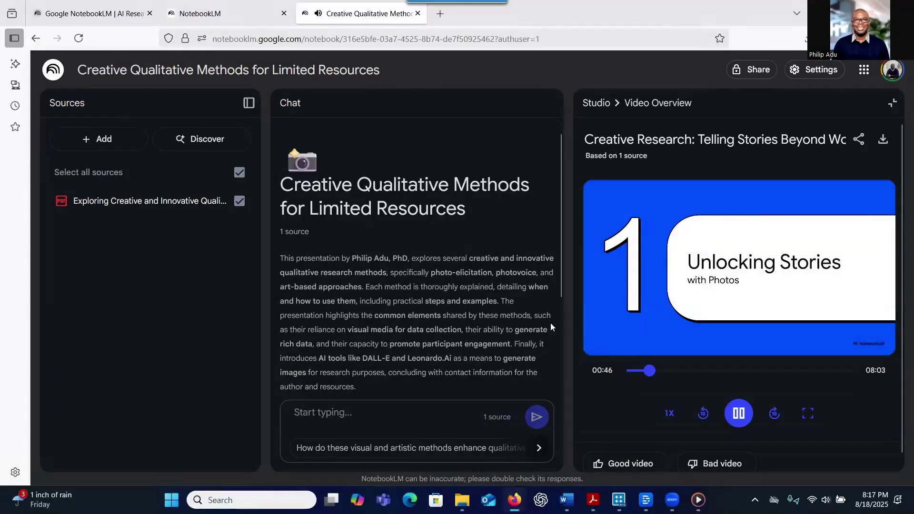
click(739, 413)
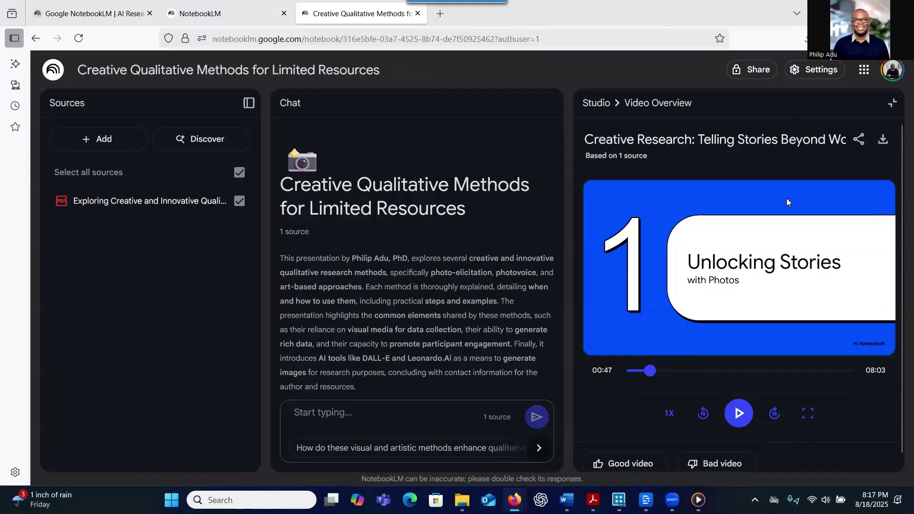
click(883, 140)
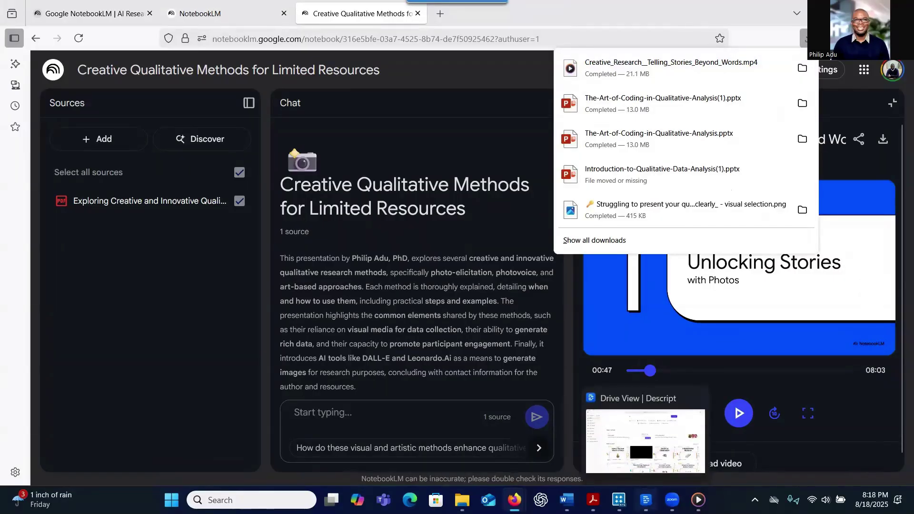
Step: Bring Descript to full screen and create a new Video project
click(646, 500)
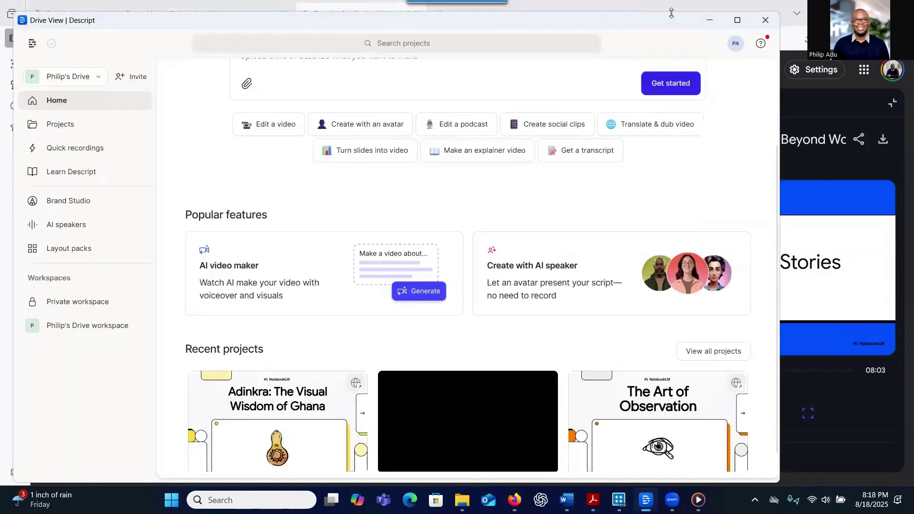
click(739, 20)
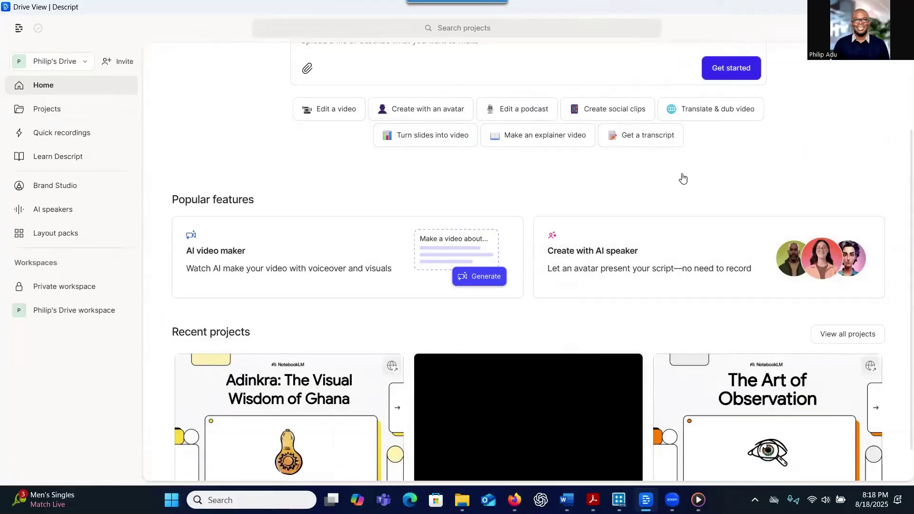
double_click(733, 9)
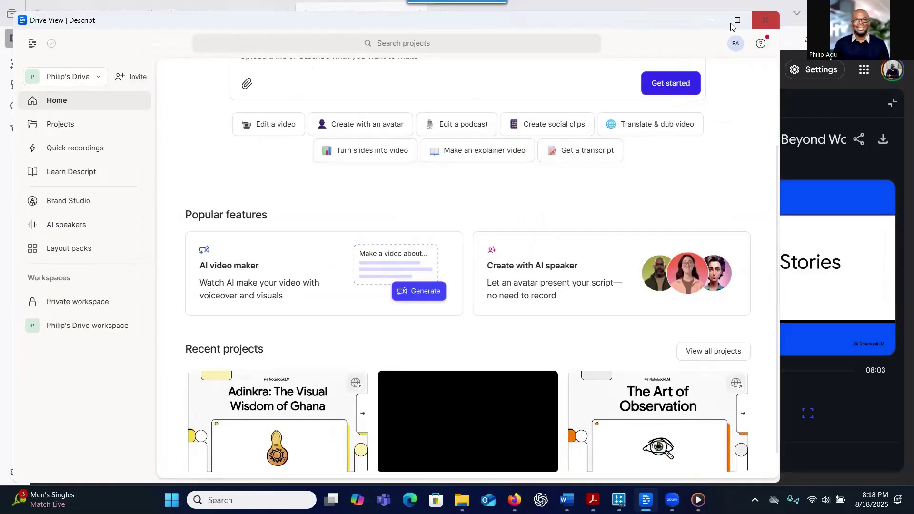
click(735, 22)
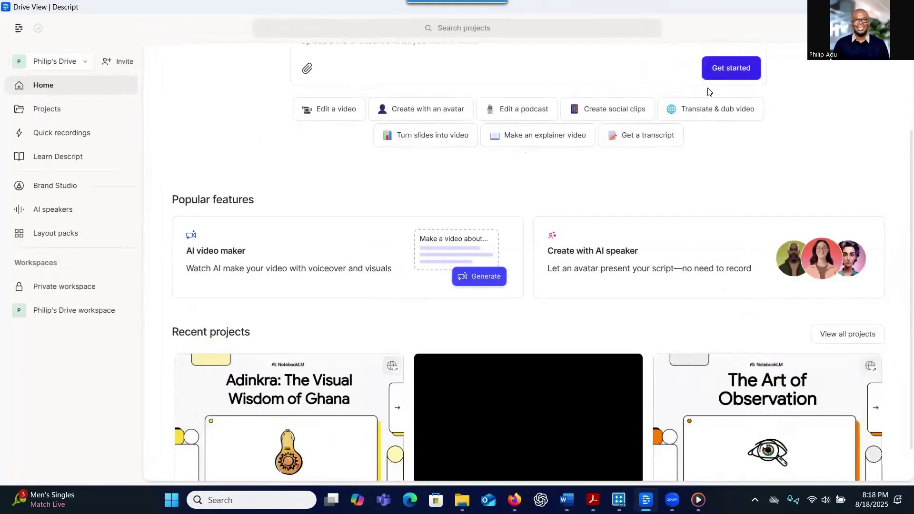
scroll(631, 106, up, 3)
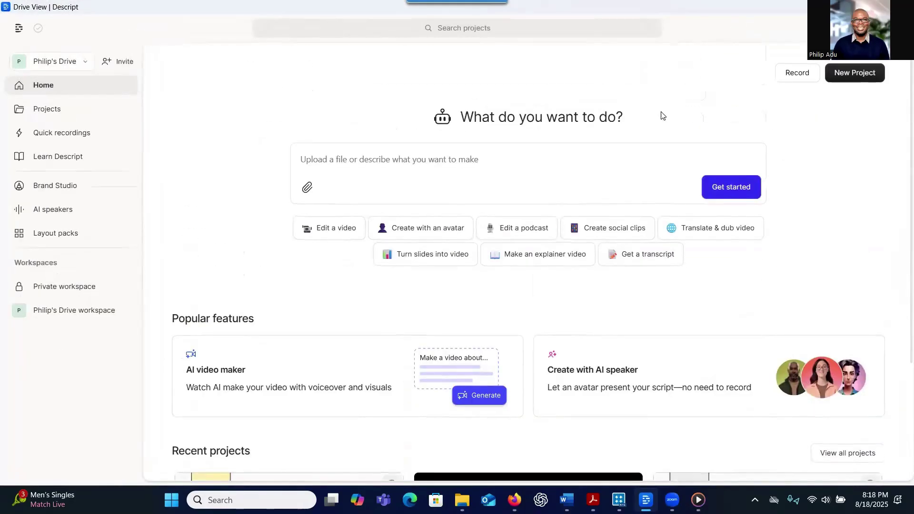
click(846, 79)
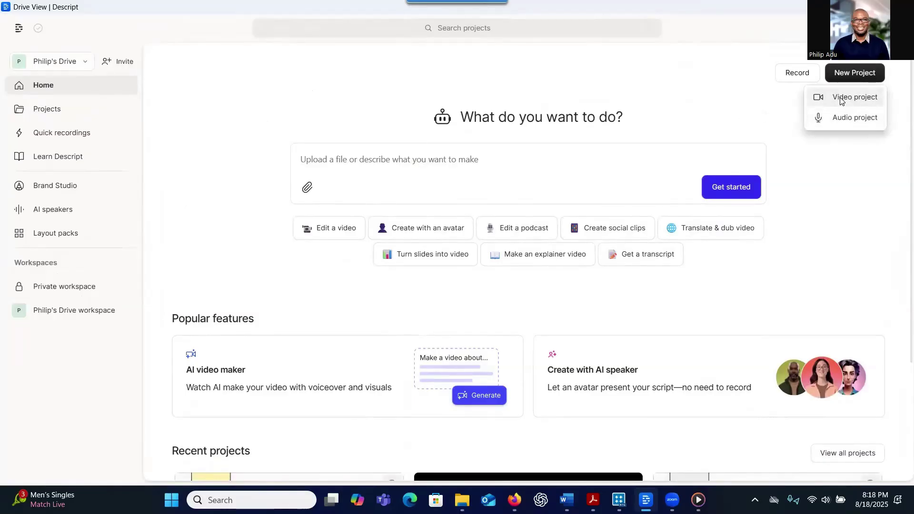
click(841, 101)
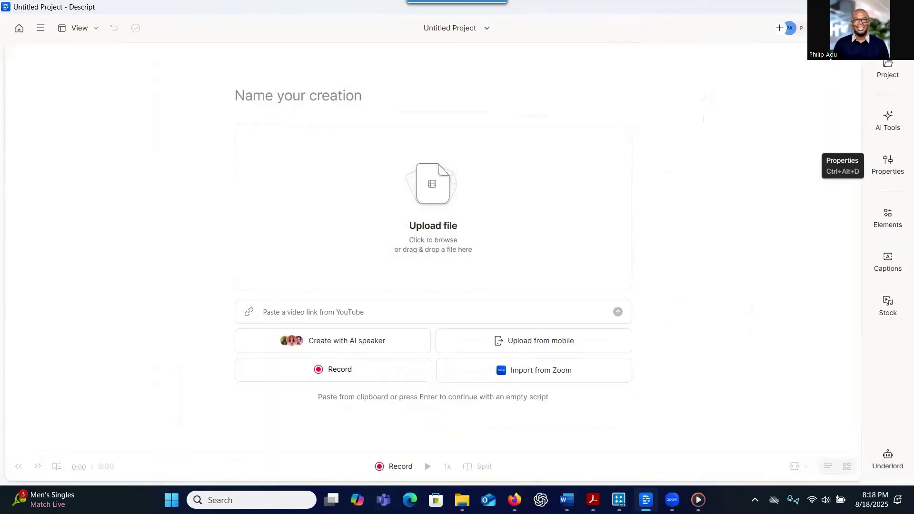
Step: Import Creative_Research__Telling_Stories_Beyond_Words.mp4 from File Explorer and review its transcribed script
key(super+e)
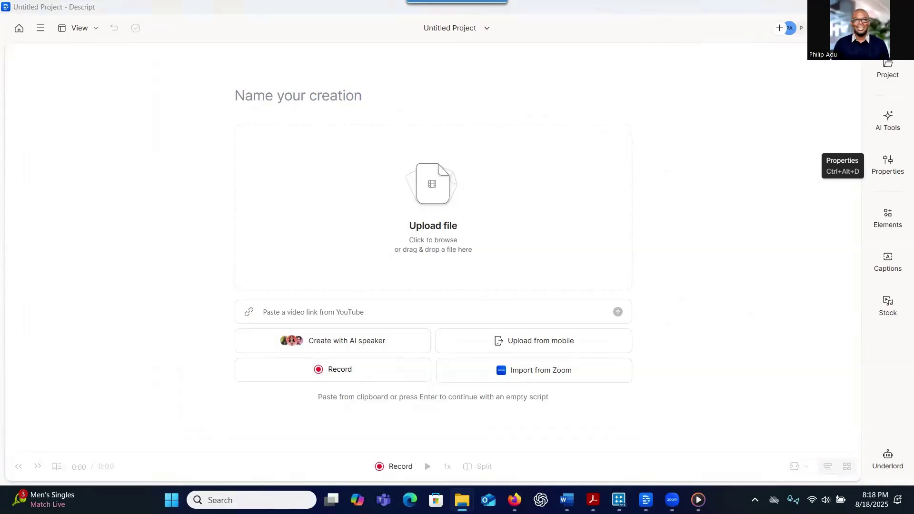
drag(571, 238, 479, 210)
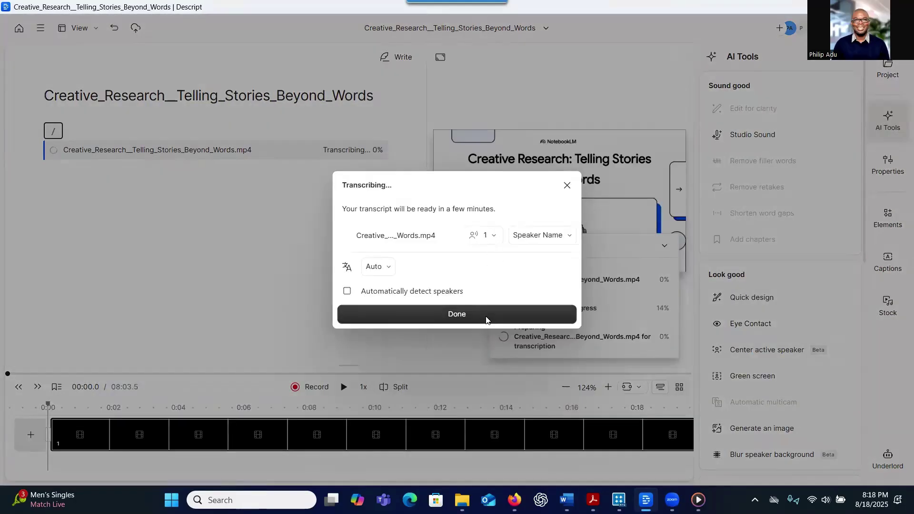
click(485, 316)
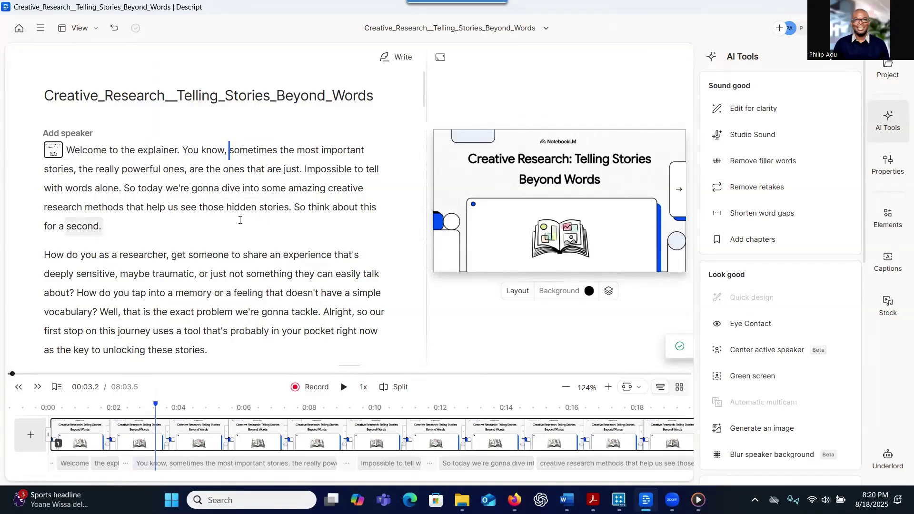
drag(227, 208, 287, 232)
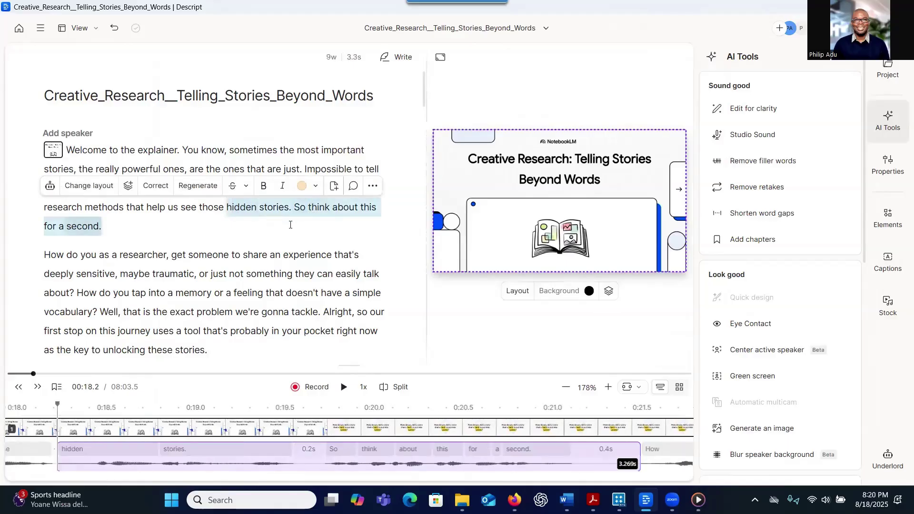
click(284, 255)
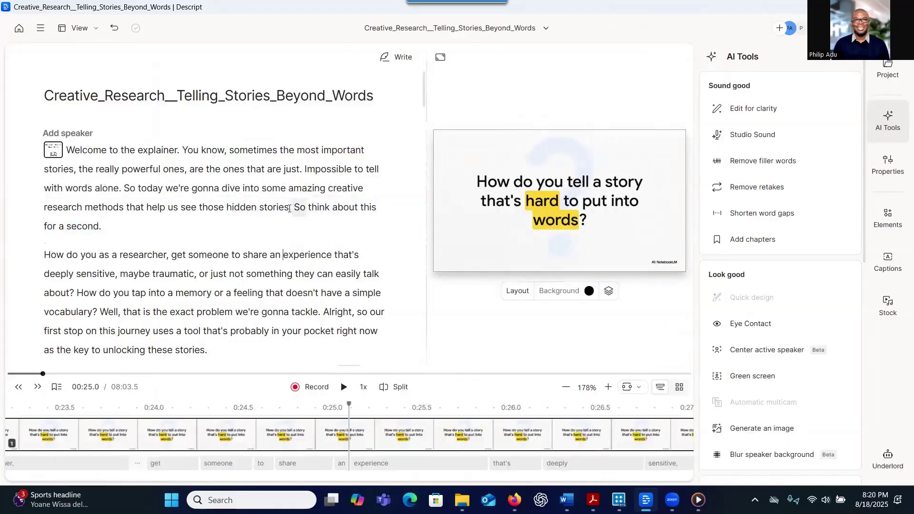
Step: Add captions in the Bold Italic: Green style and preview them during playback
click(886, 264)
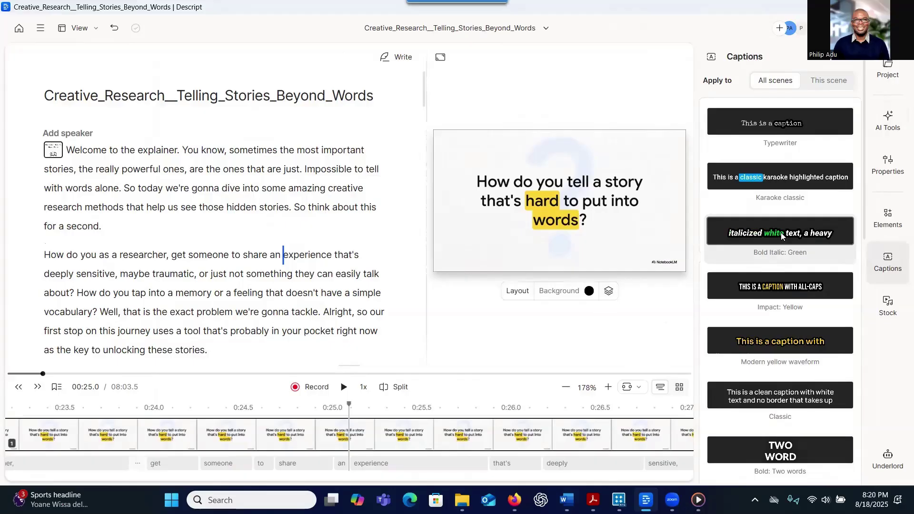
click(780, 234)
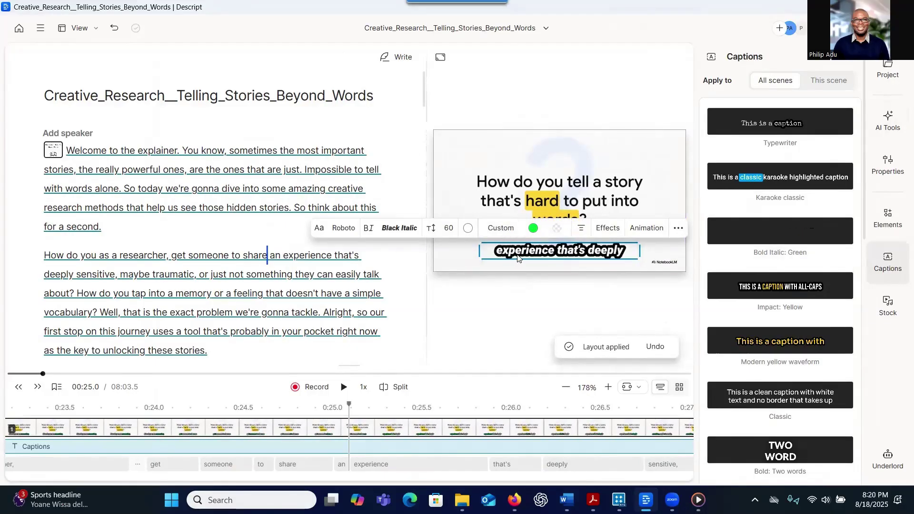
click(245, 188)
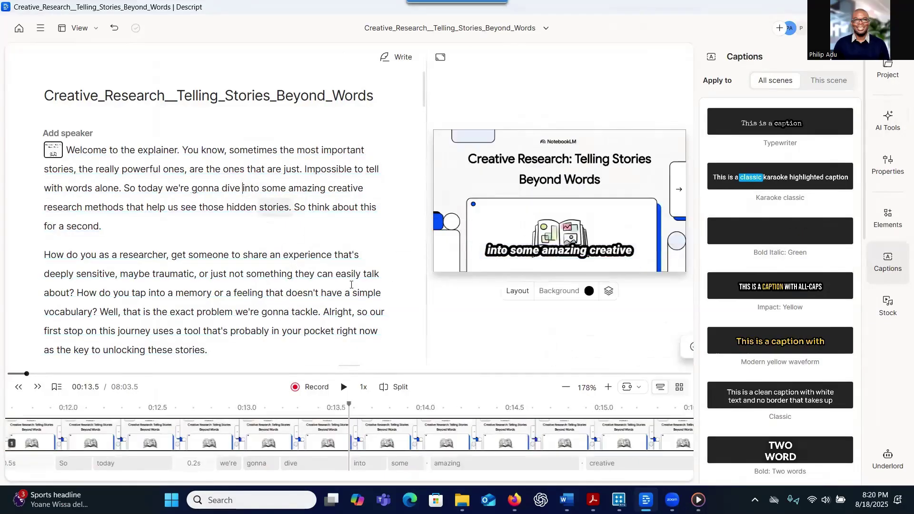
click(339, 388)
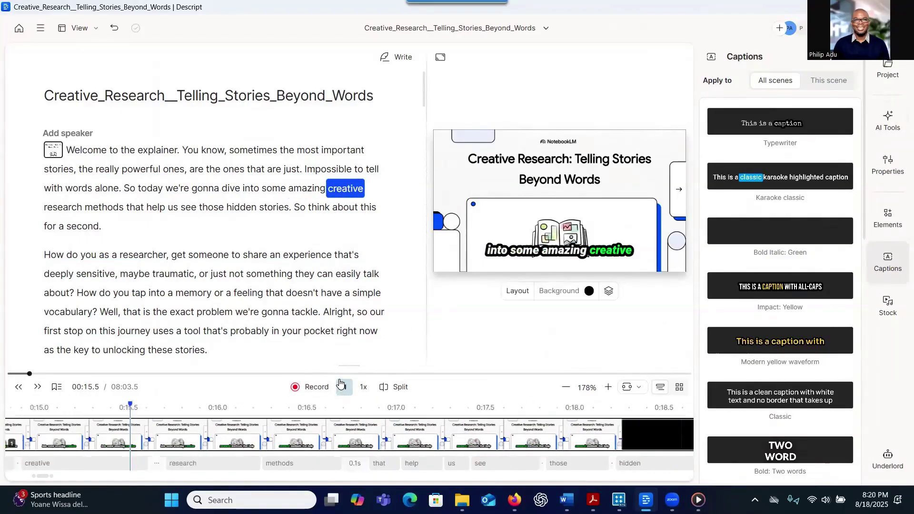
click(340, 385)
click(589, 263)
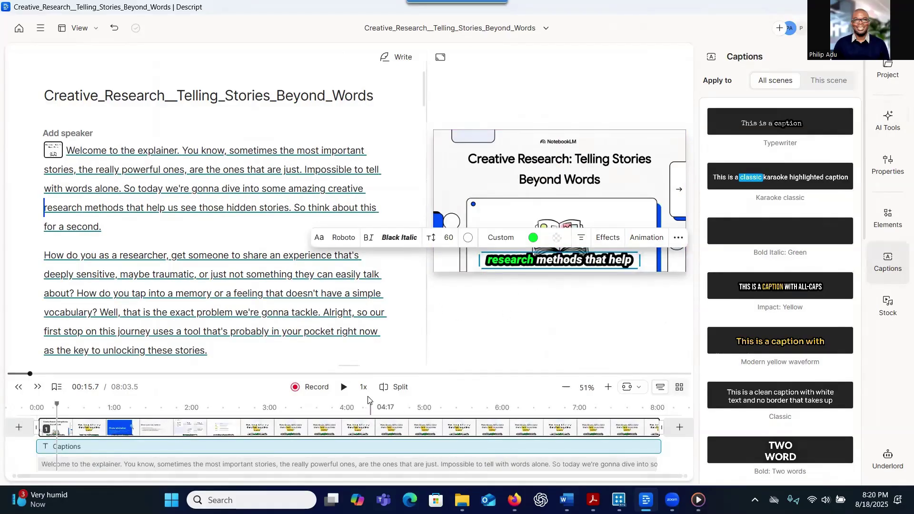
click(344, 387)
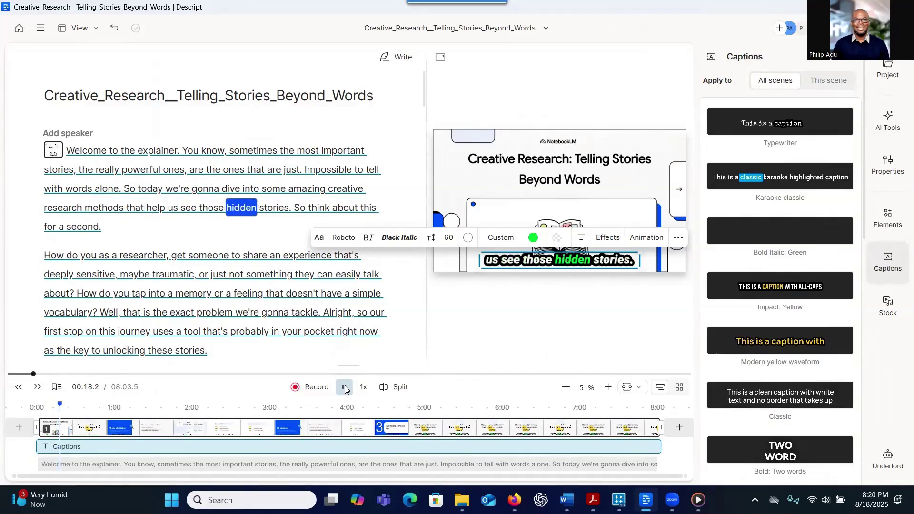
click(345, 387)
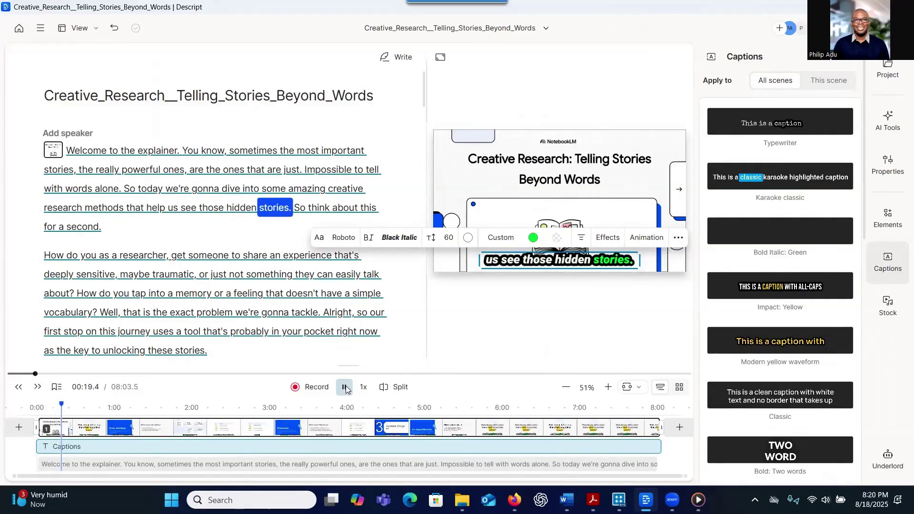
Step: Switch the captions to the Modern yellow style and move them lower in the frame
click(450, 241)
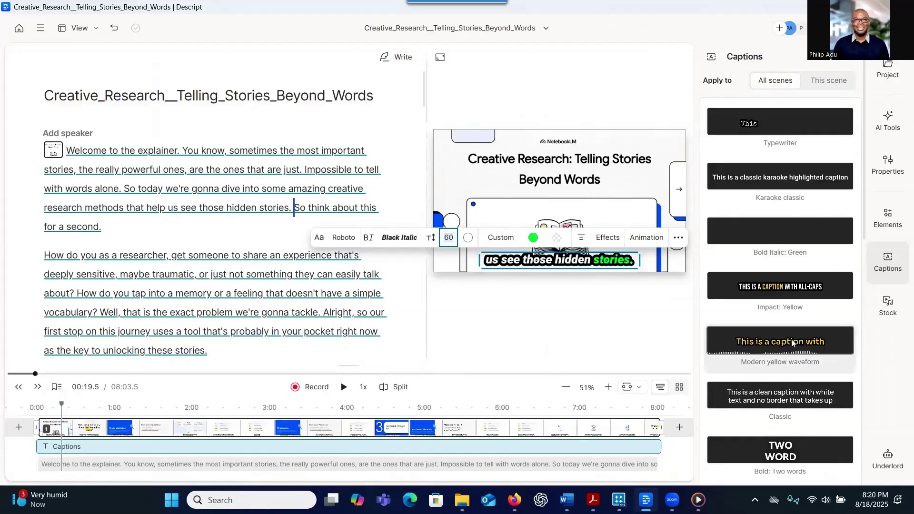
scroll(786, 340, down, 5)
scroll(786, 341, down, 3)
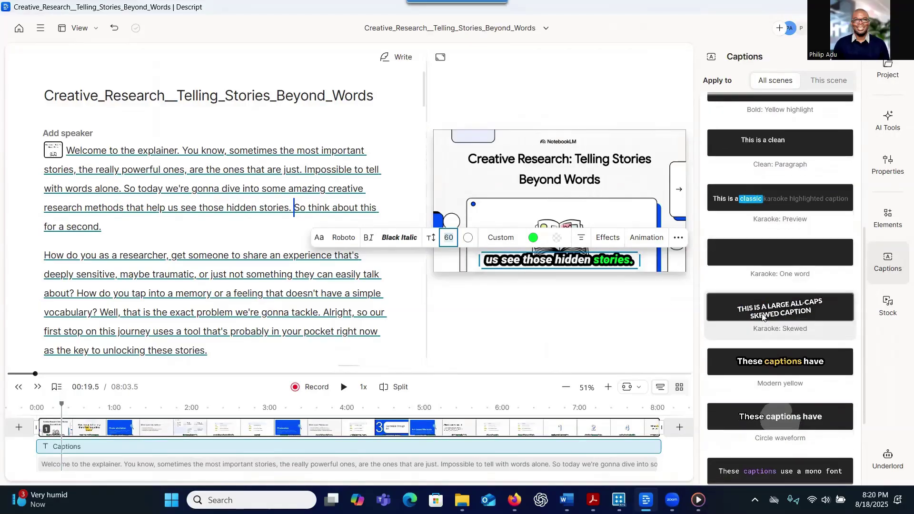
click(757, 362)
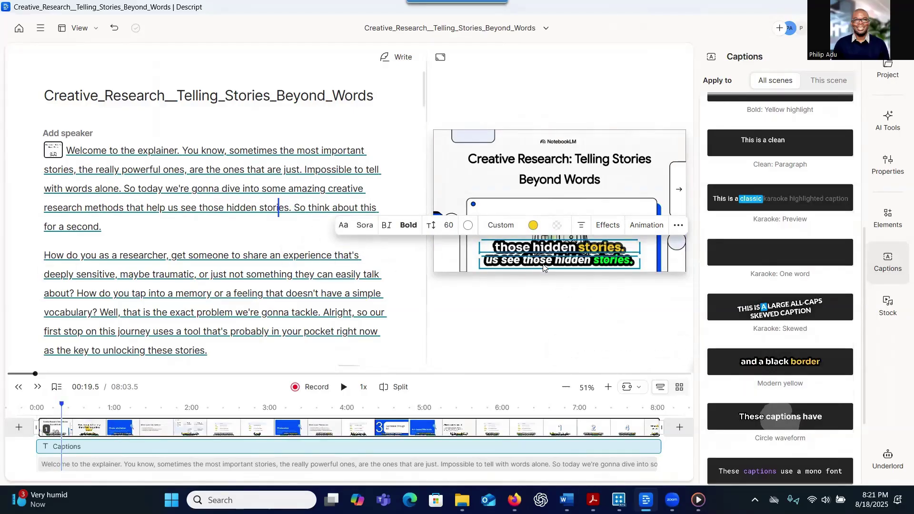
key(ctrl+z)
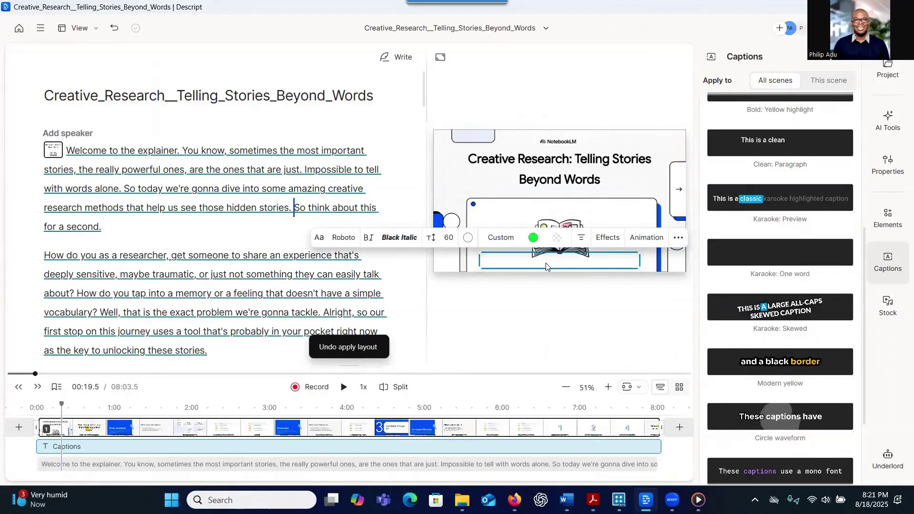
key(ctrl+shift+z)
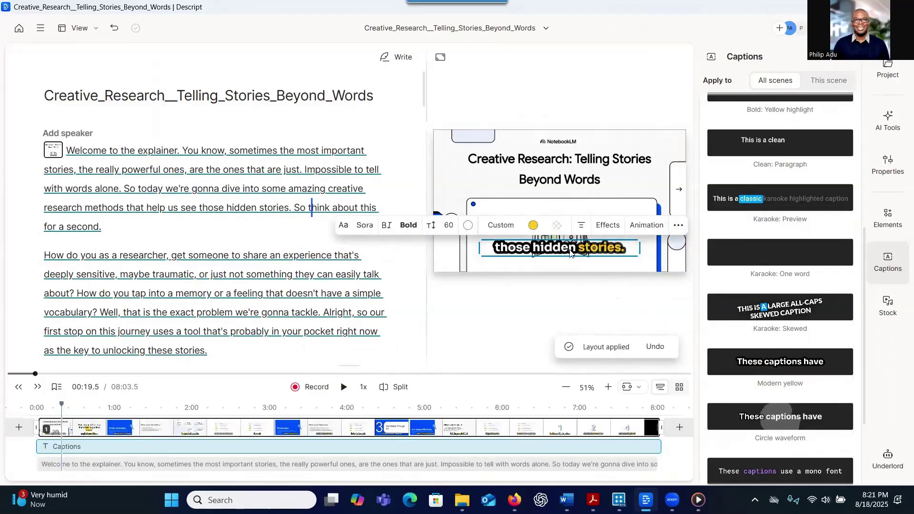
drag(573, 250, 578, 261)
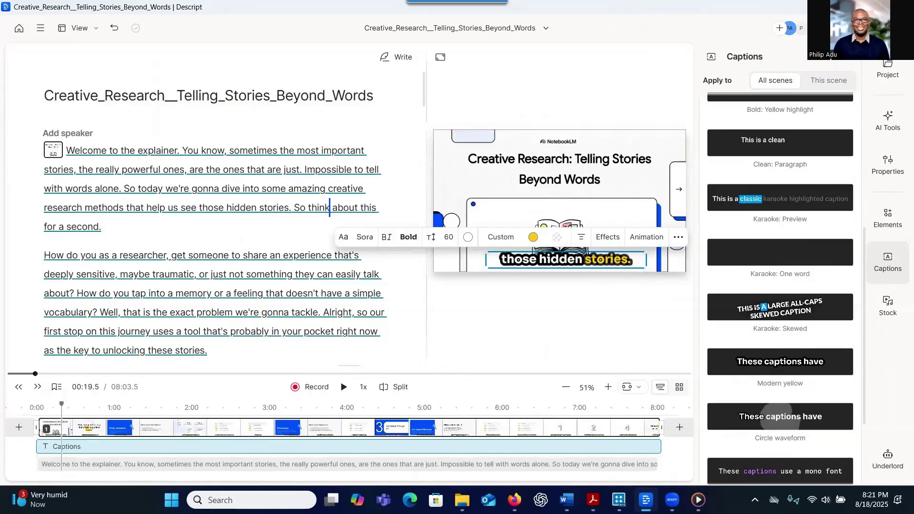
Step: Publish the captioned video as a web link and save the mp4 to the Graphy Project folder
click(890, 28)
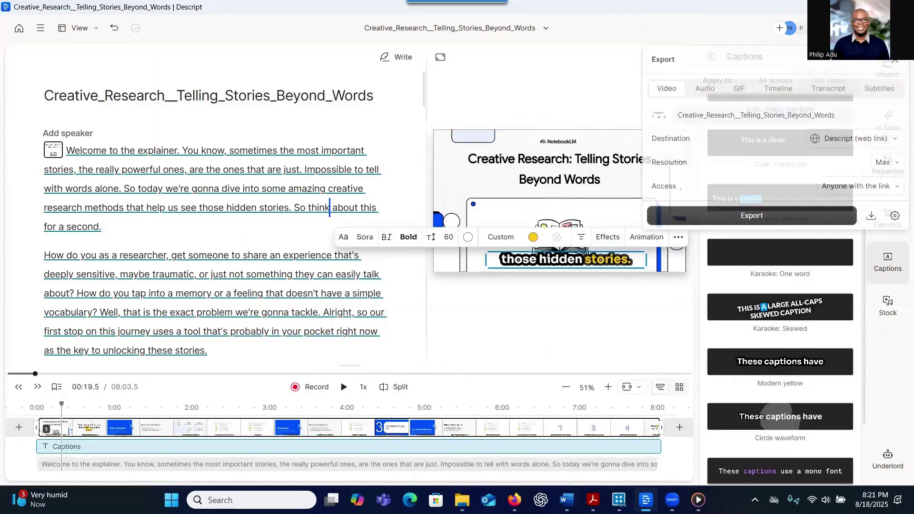
click(792, 215)
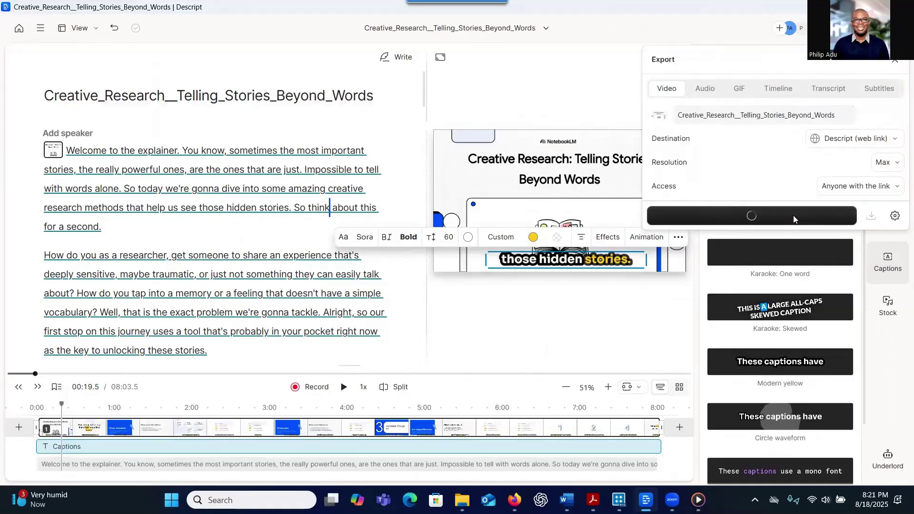
click(800, 217)
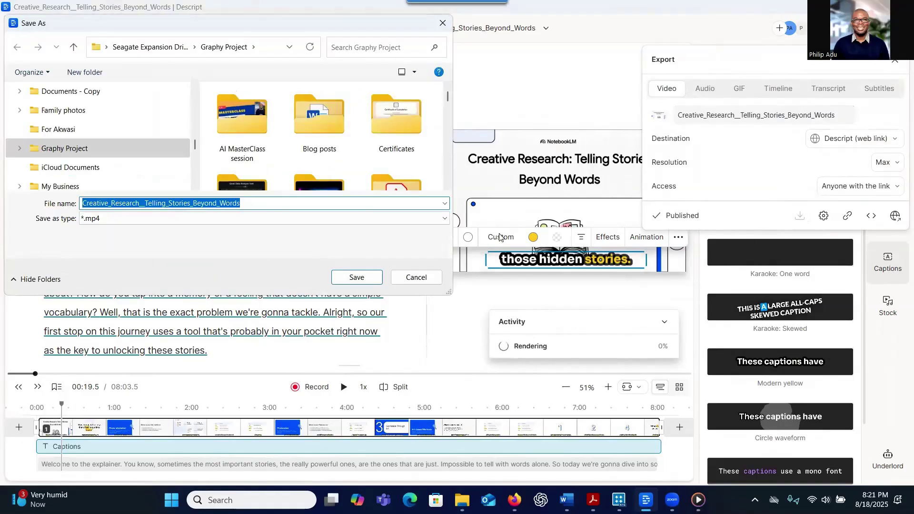
click(357, 277)
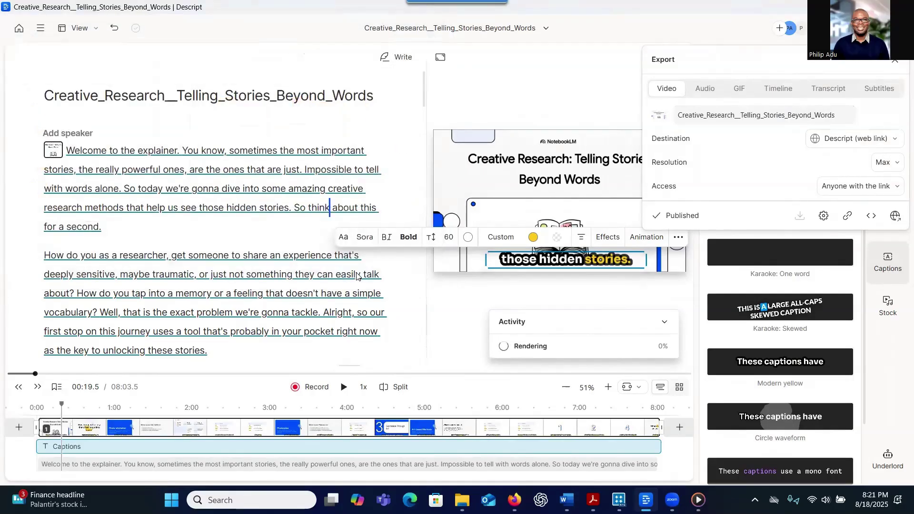